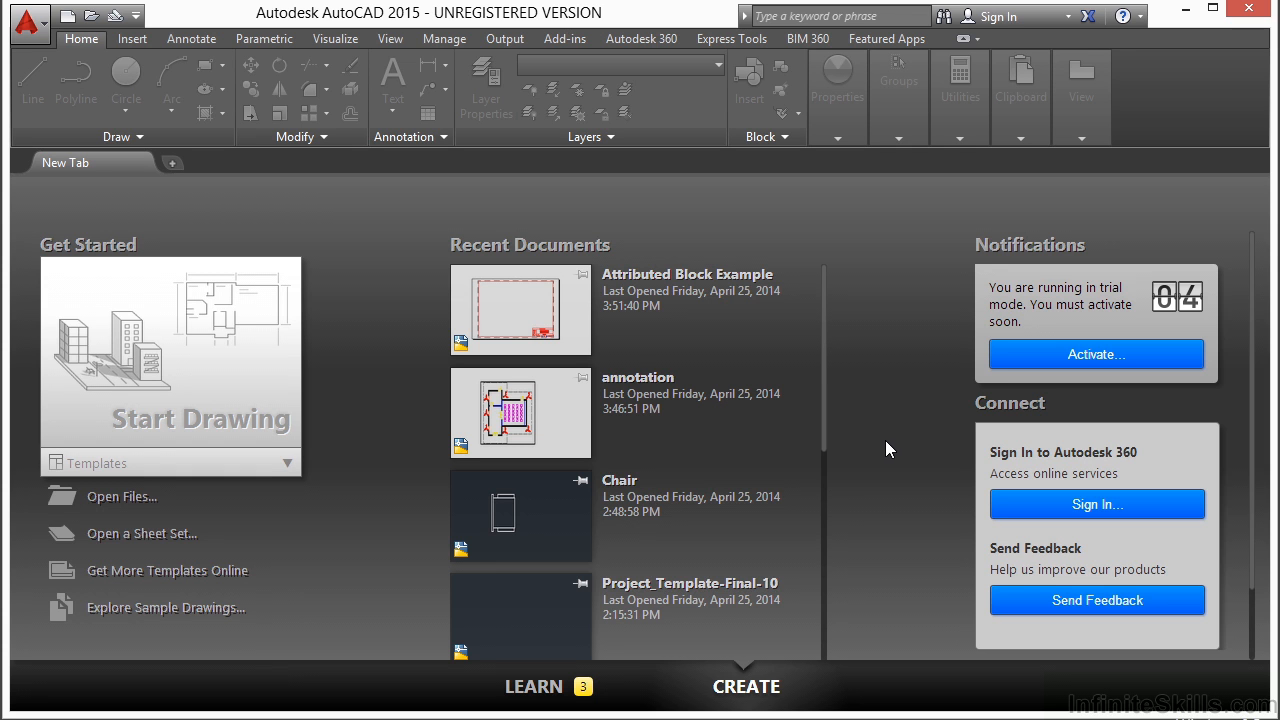
Step: Open annotation.dwg and switch to its Model space
click(137, 500)
click(545, 206)
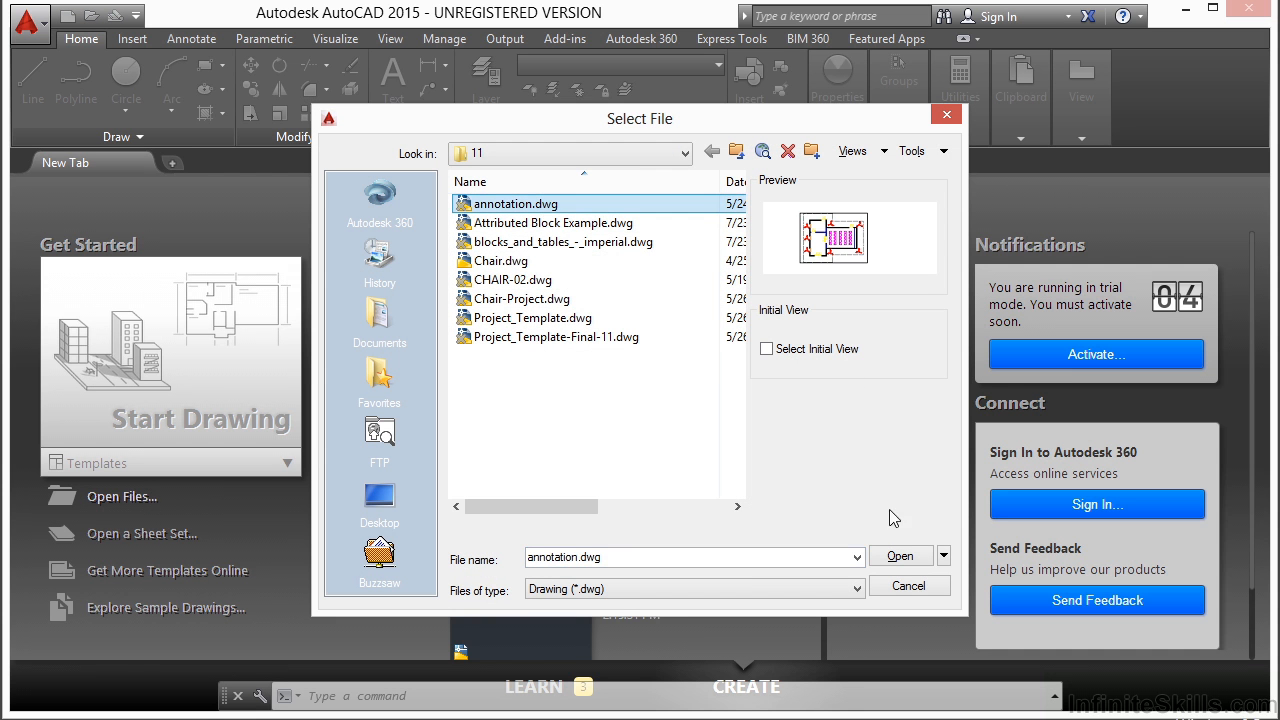
click(898, 560)
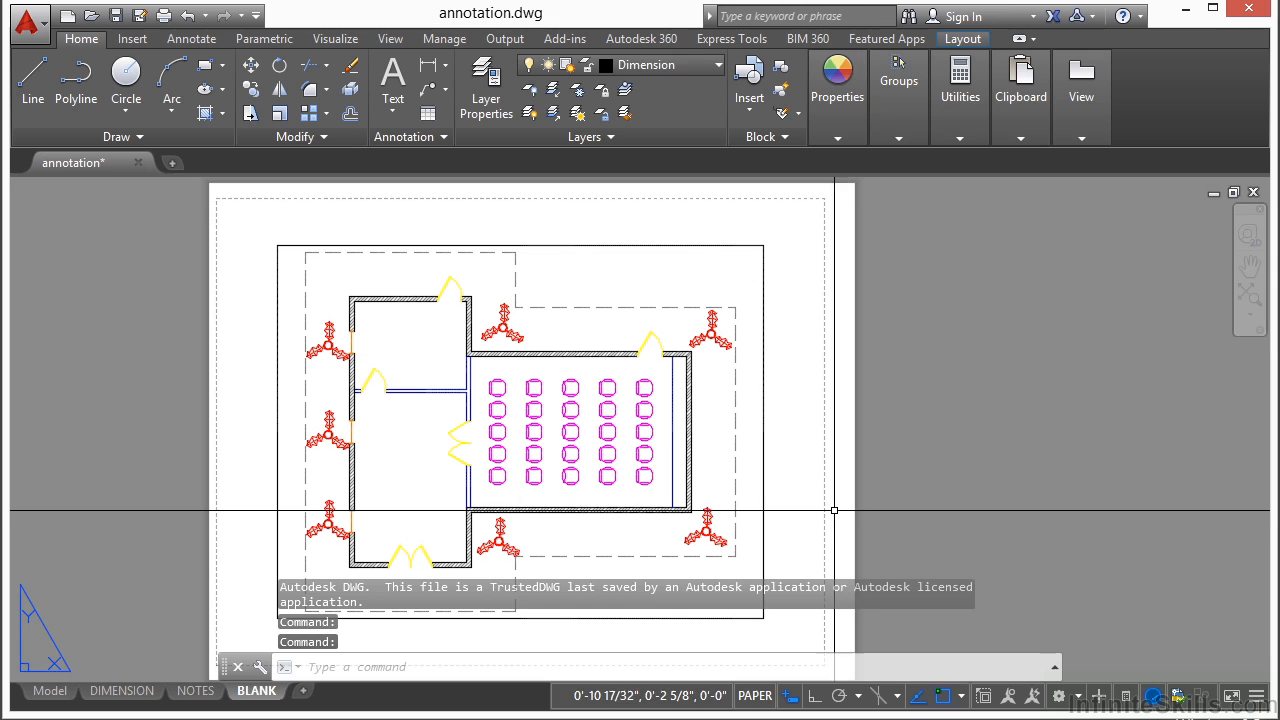
click(47, 691)
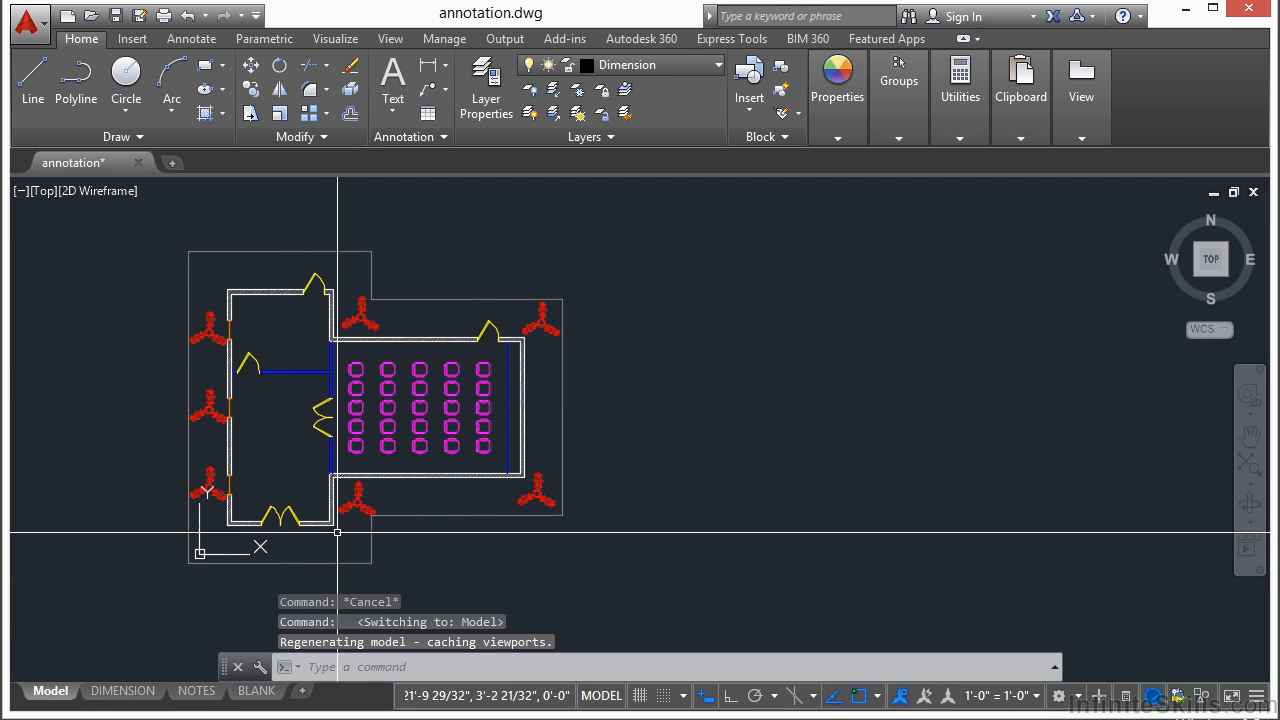
middle_drag(334, 404, 438, 407)
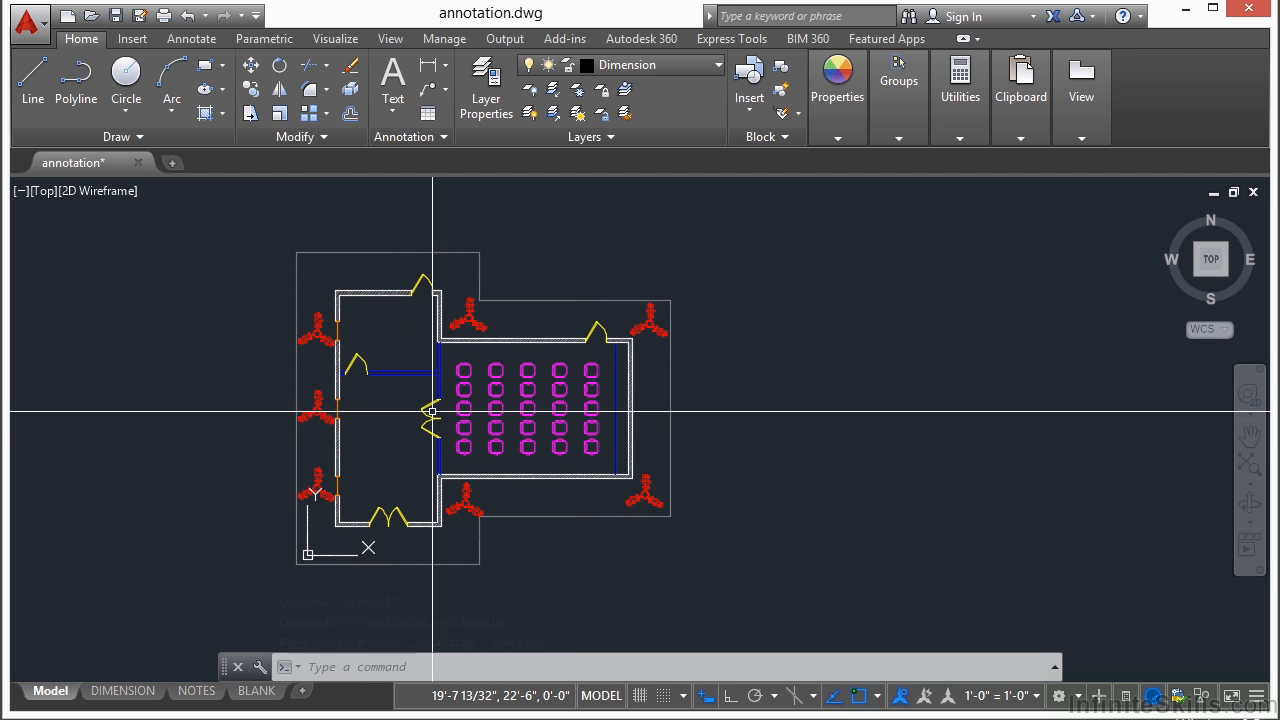
Step: Select the left leaf of the bottom wall's double door and set its opening to Closed, 30°, 90° and finally 45°
mouse_move(423, 423)
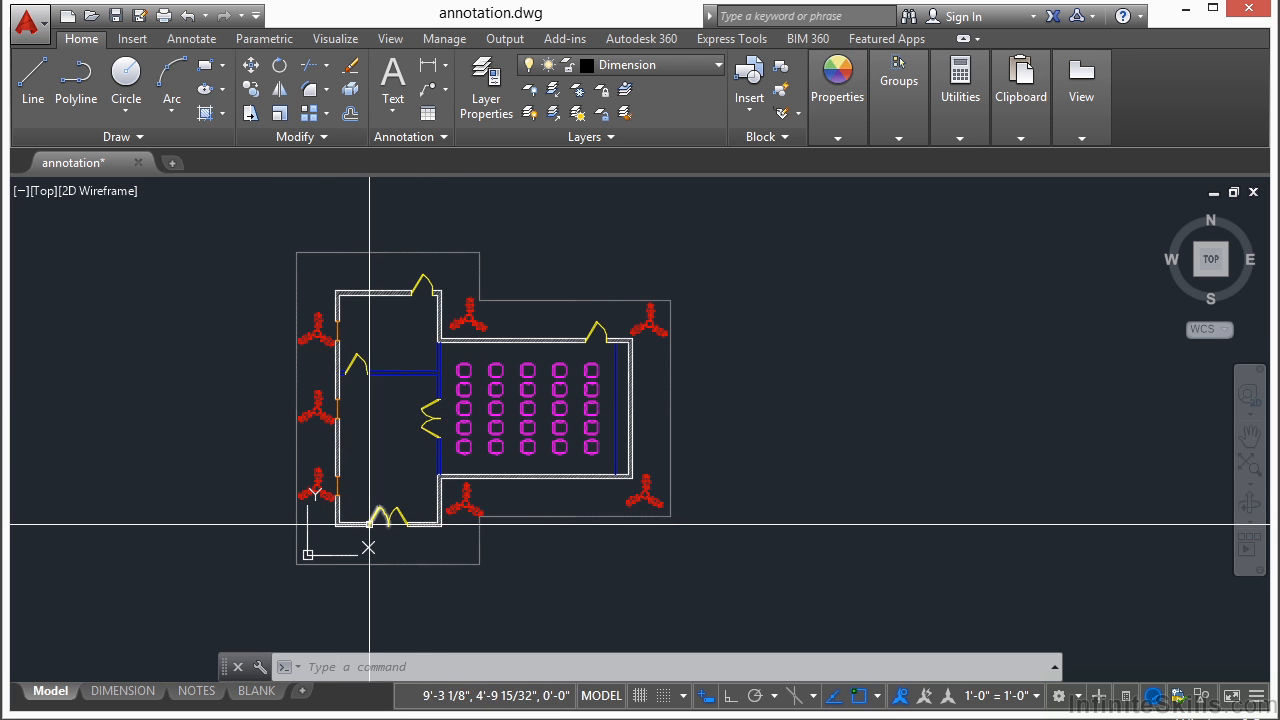
scroll(370, 524, up, 10)
click(369, 430)
middle_drag(403, 449, 478, 427)
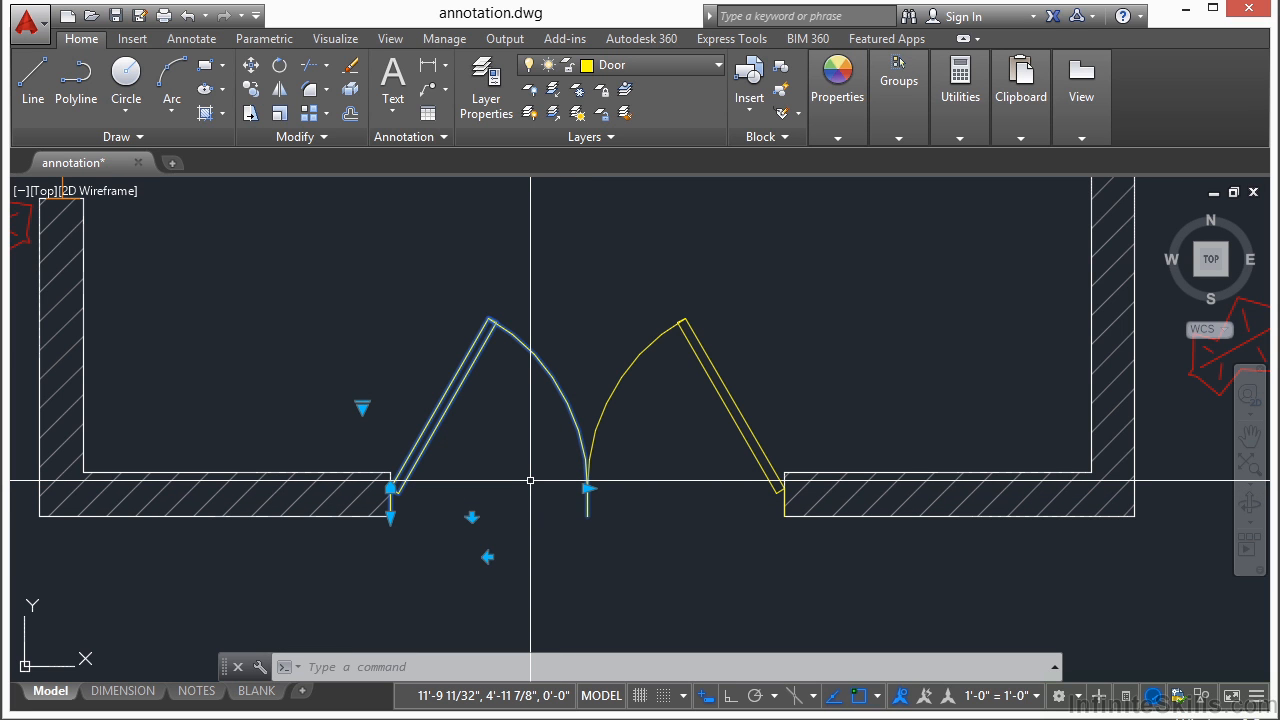
click(362, 407)
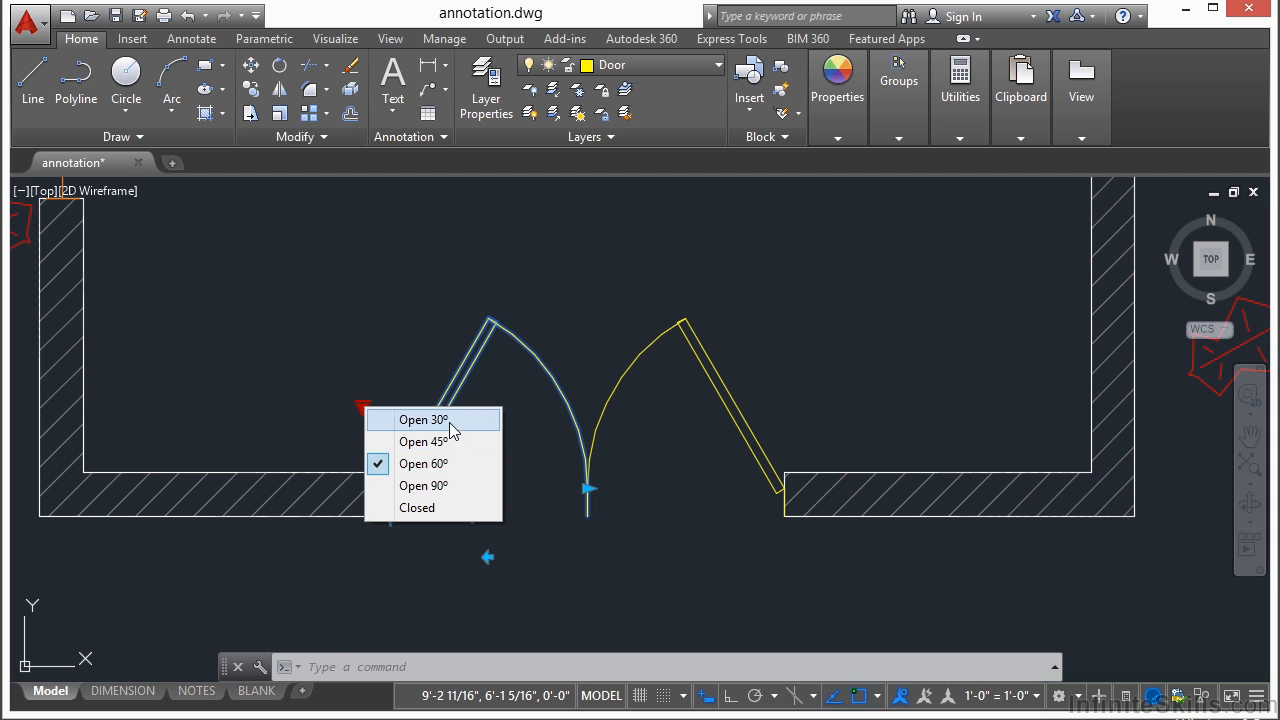
click(420, 508)
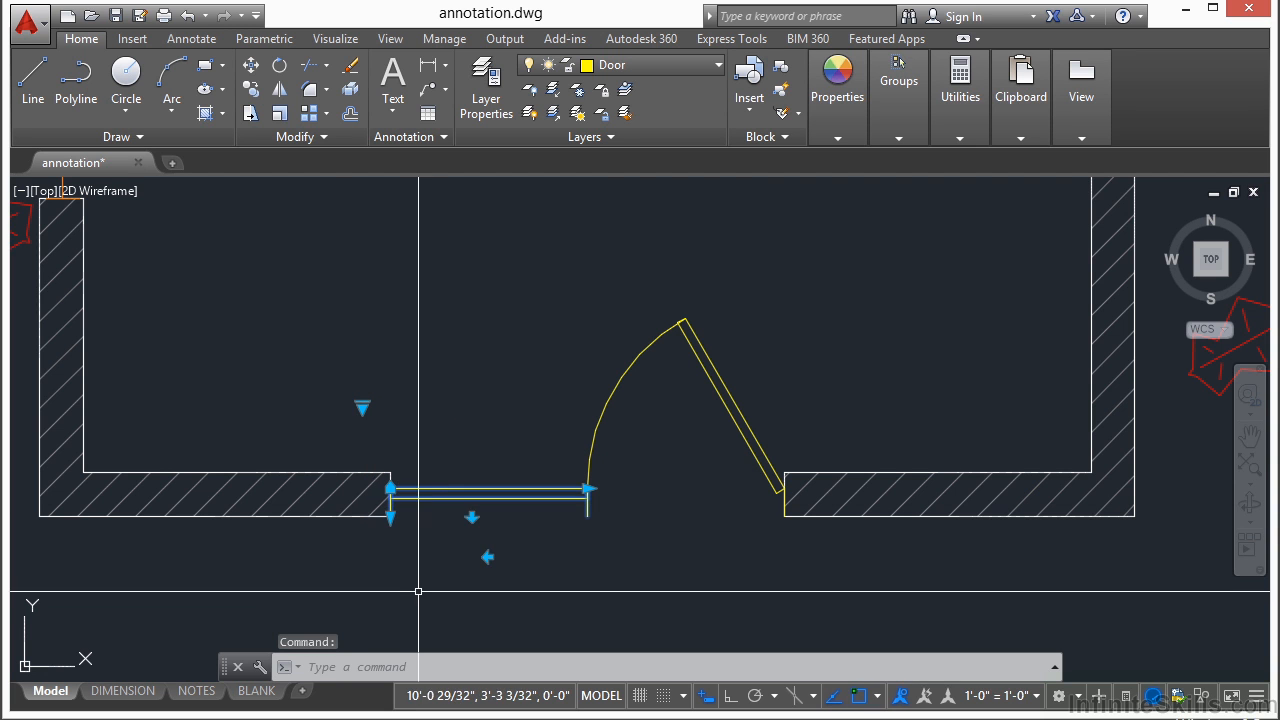
click(362, 407)
click(418, 416)
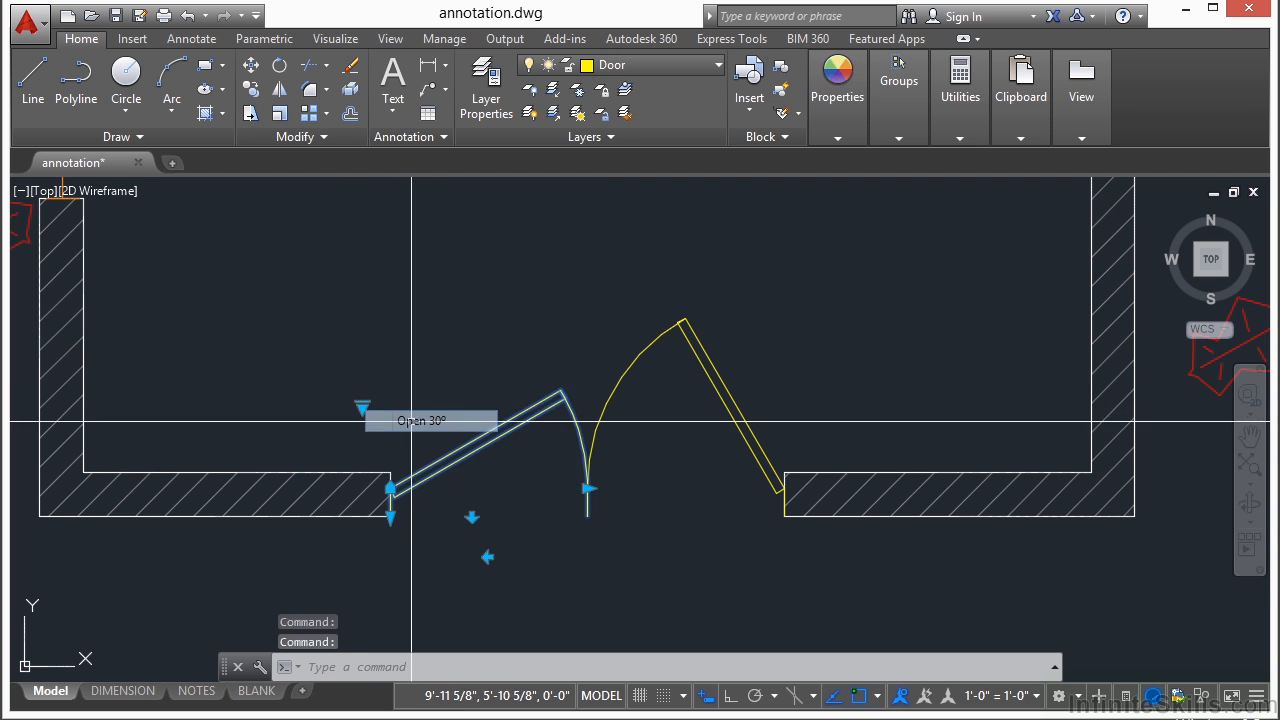
click(362, 407)
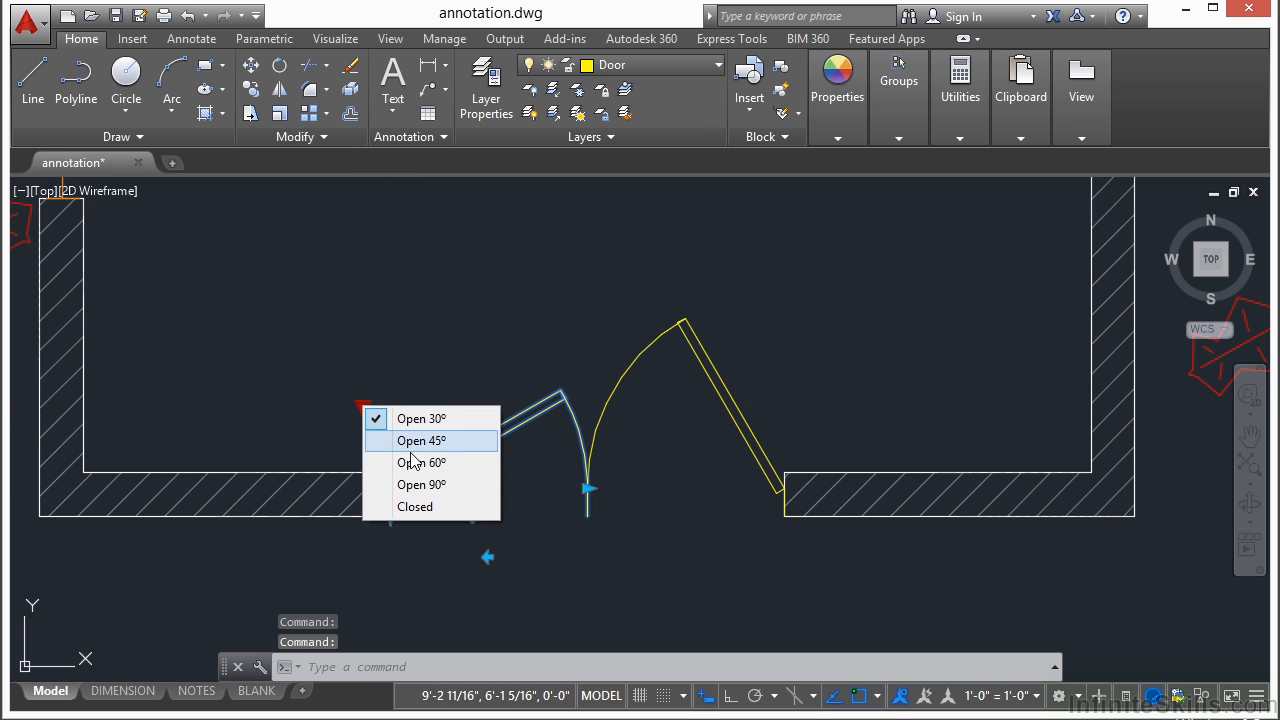
click(410, 485)
click(362, 407)
click(399, 444)
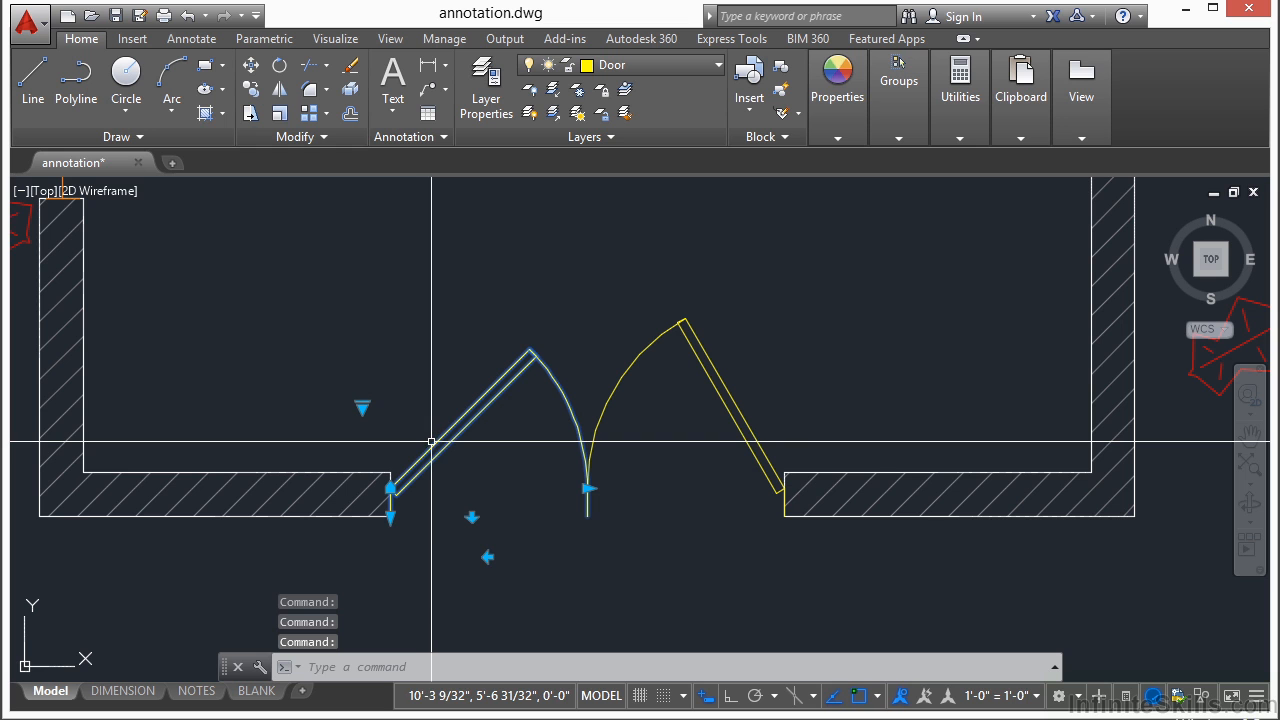
Step: Stretch the selected door leaf's jamb downward by one preset increment, past the outer face of the wall
click(390, 516)
scroll(390, 516, up, 4)
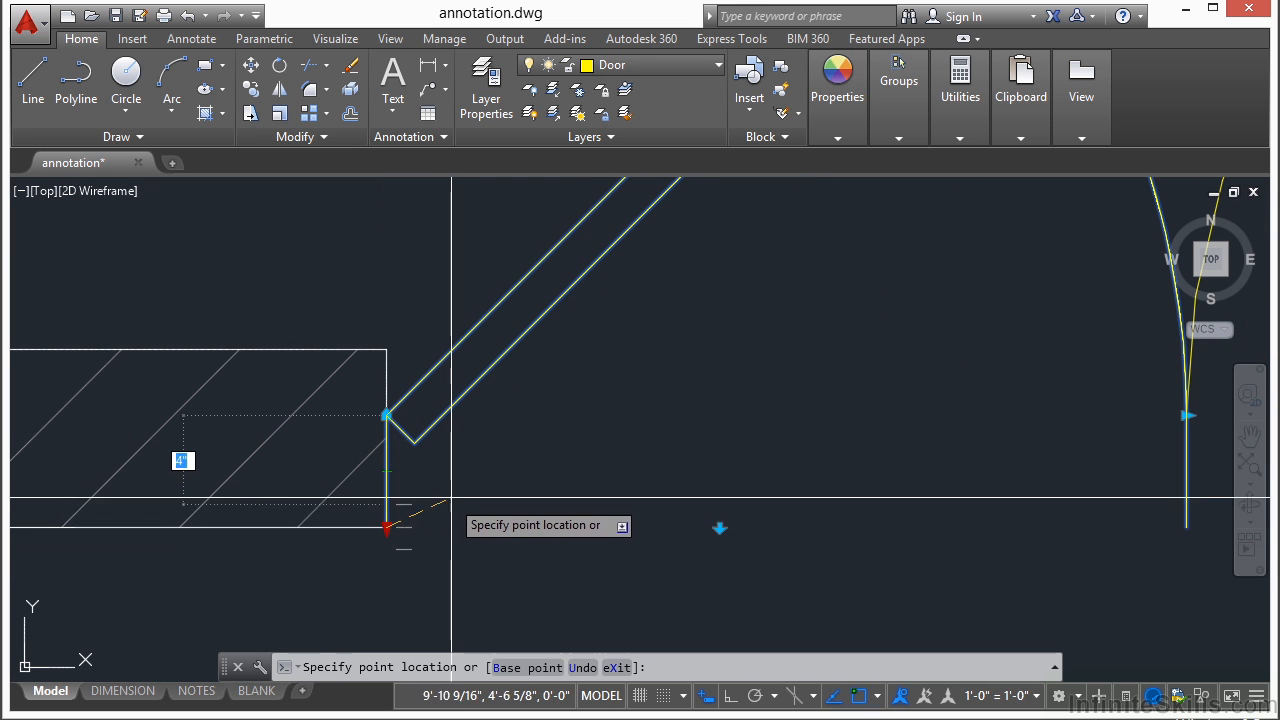
click(453, 551)
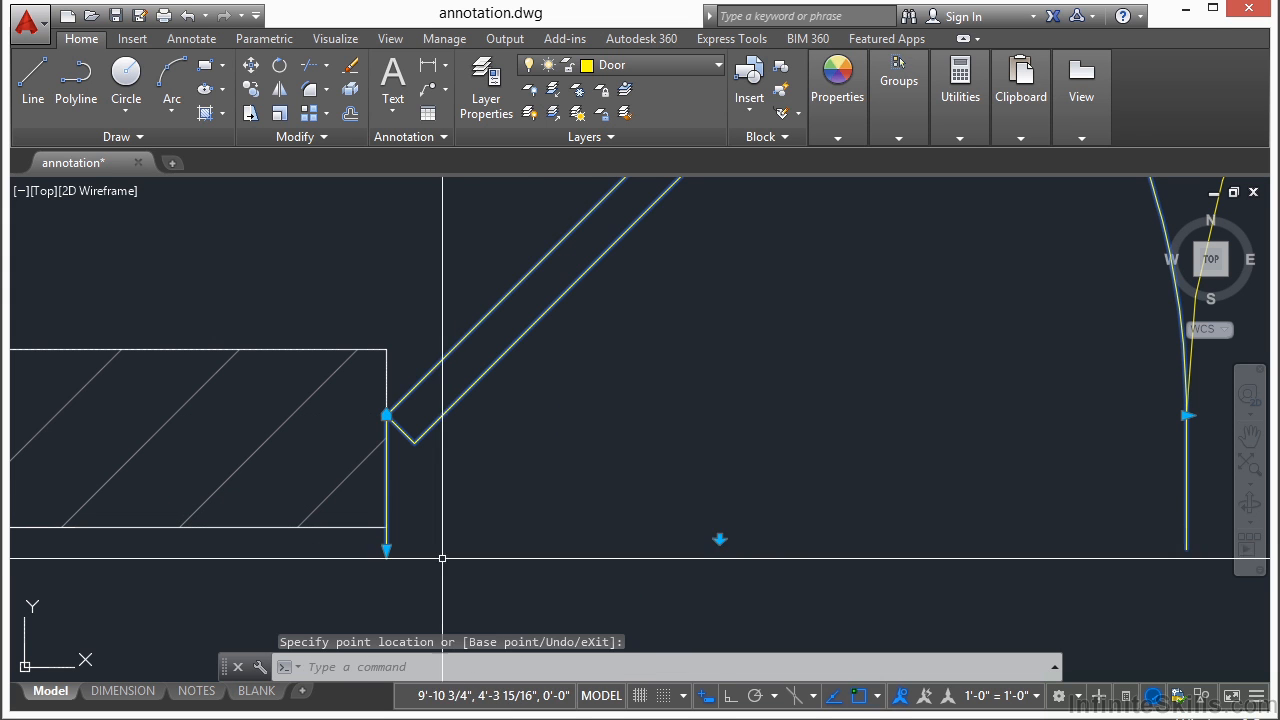
scroll(387, 502, up, 3)
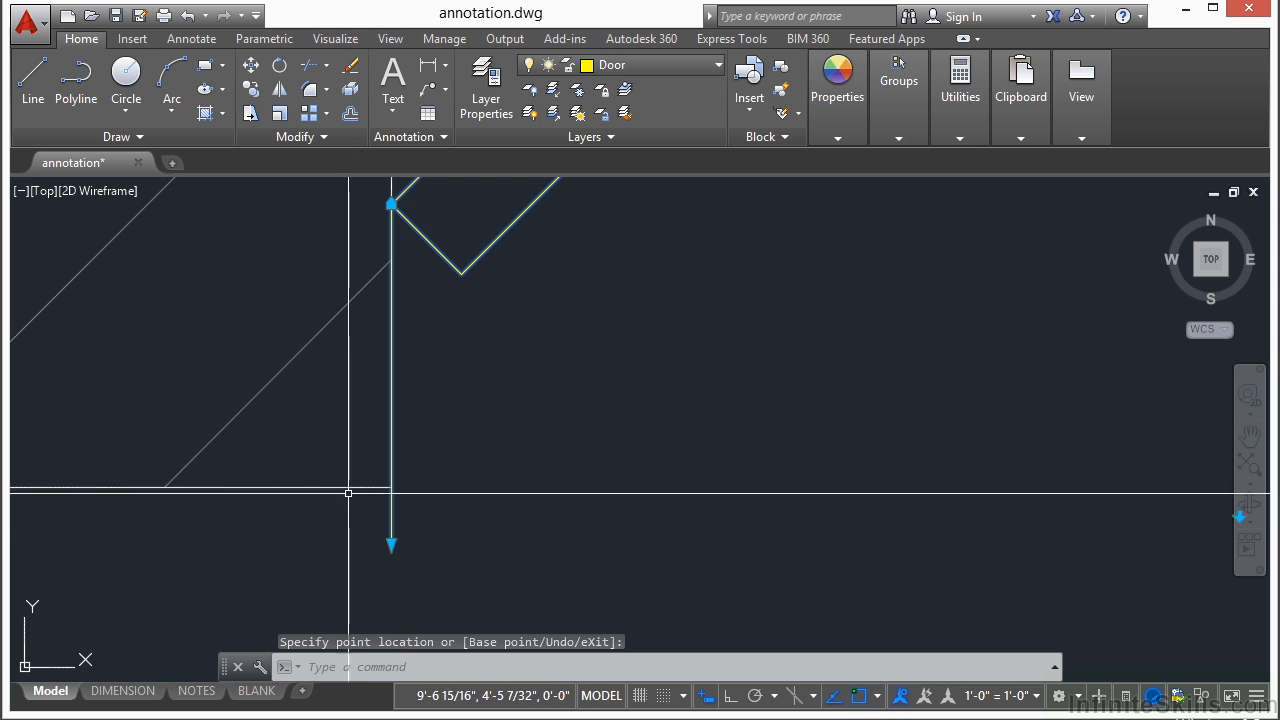
scroll(340, 505, down, 4)
scroll(358, 498, down, 2)
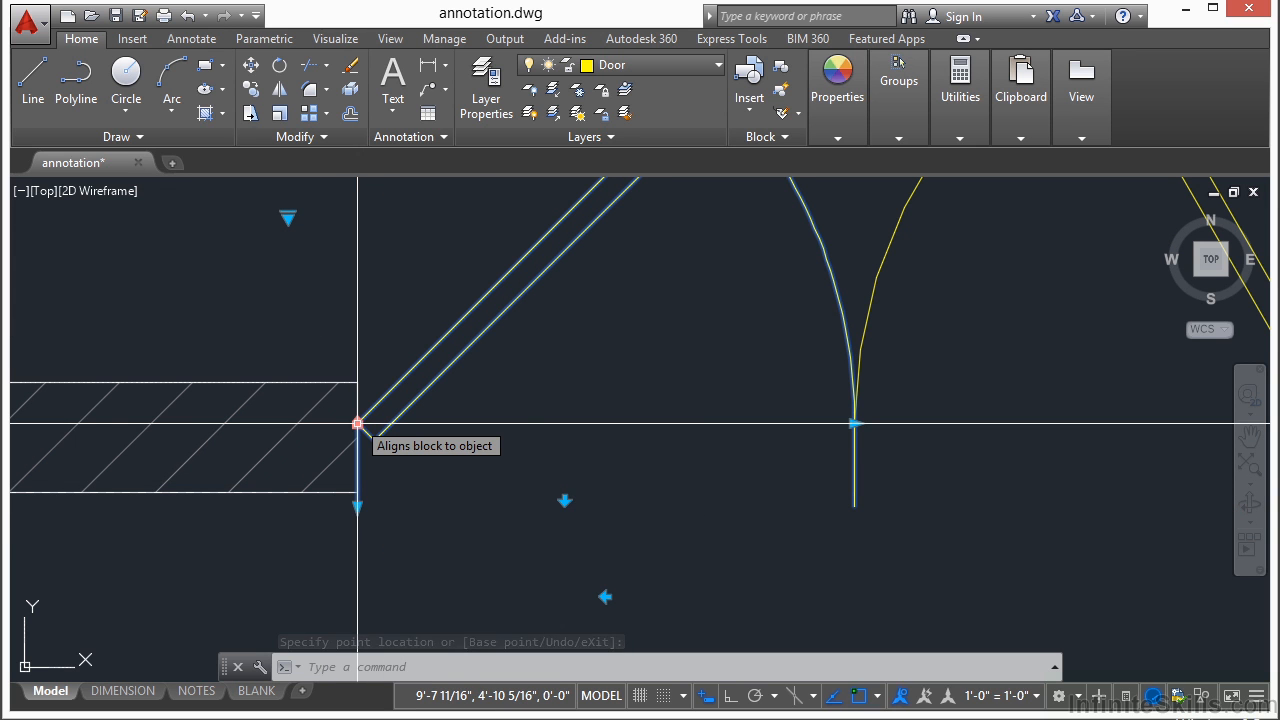
Step: Align the selected door leaf's hinge point with the inner corner of the left wall end
click(357, 424)
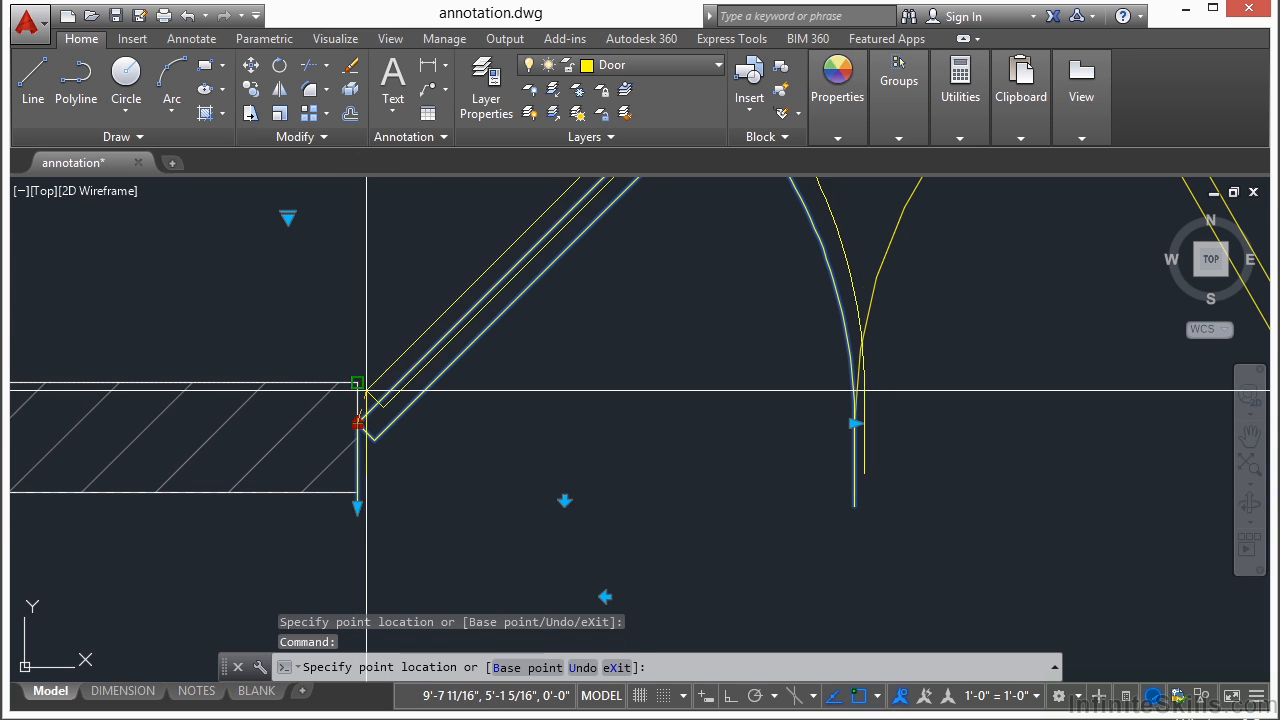
click(357, 382)
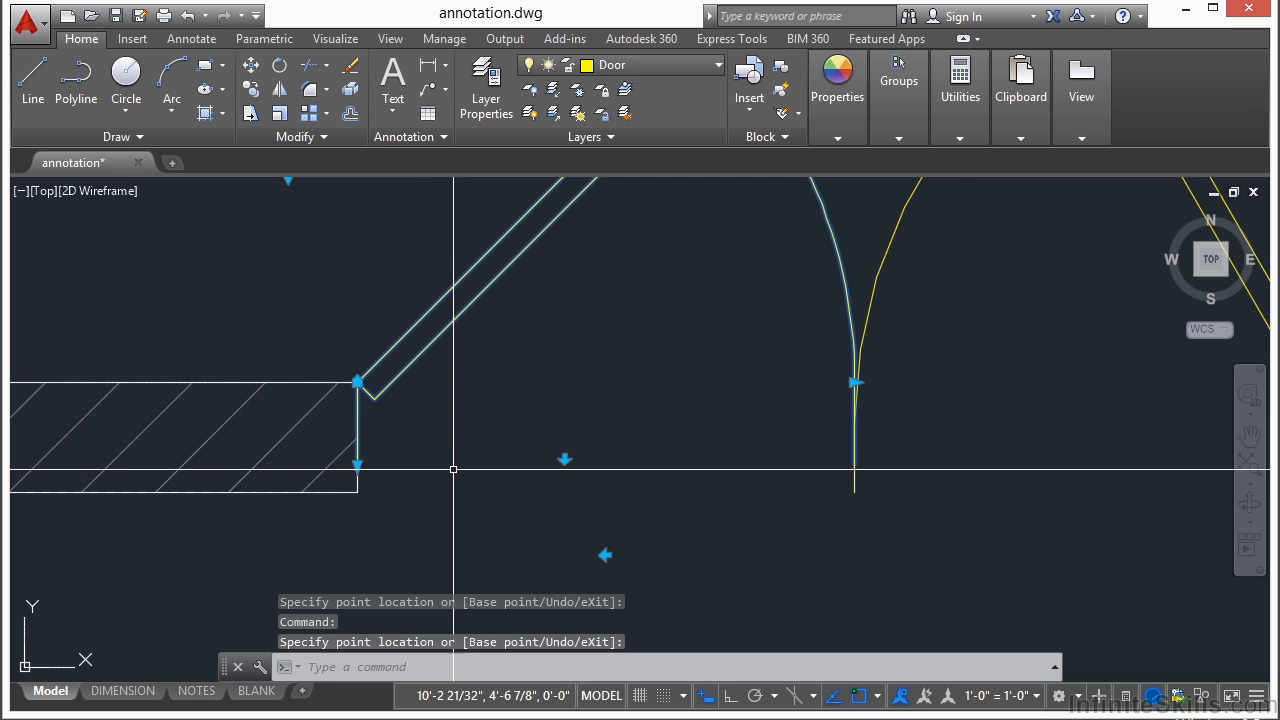
scroll(462, 462, down, 2)
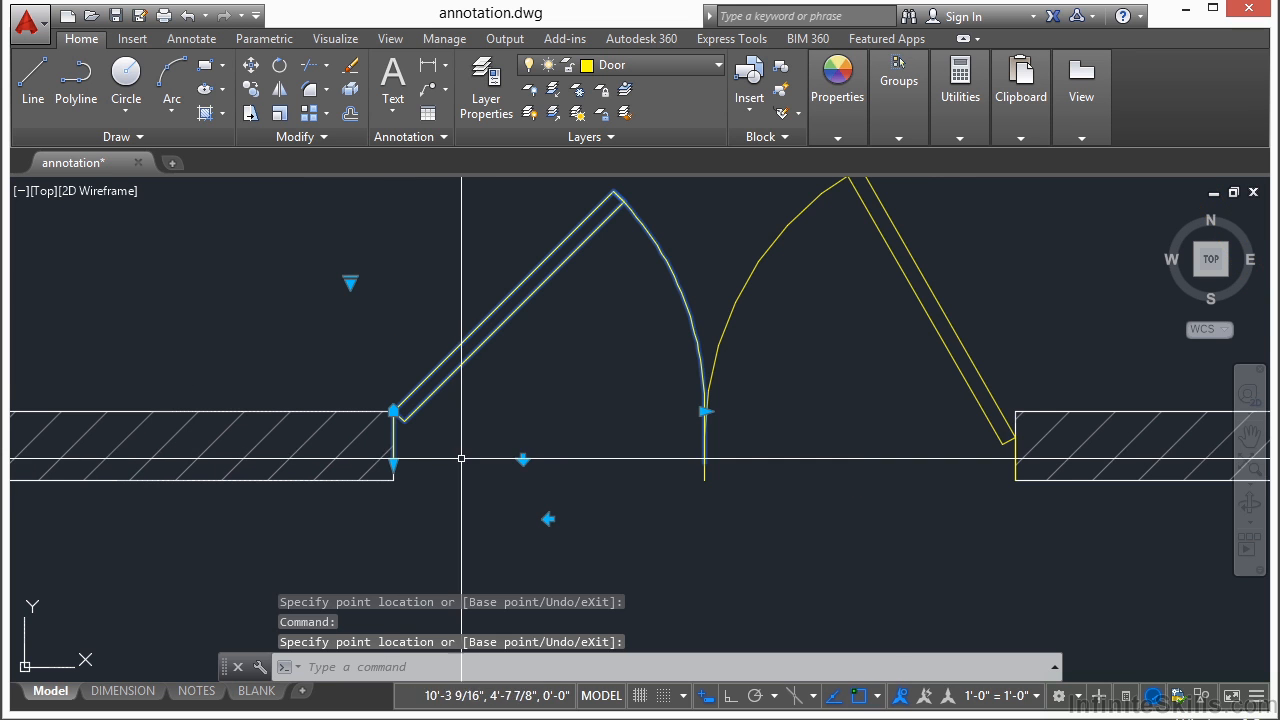
Step: Flip the door leaf to the wall's outer side and back, and swap its hinge side and back
click(523, 458)
scroll(606, 408, down, 2)
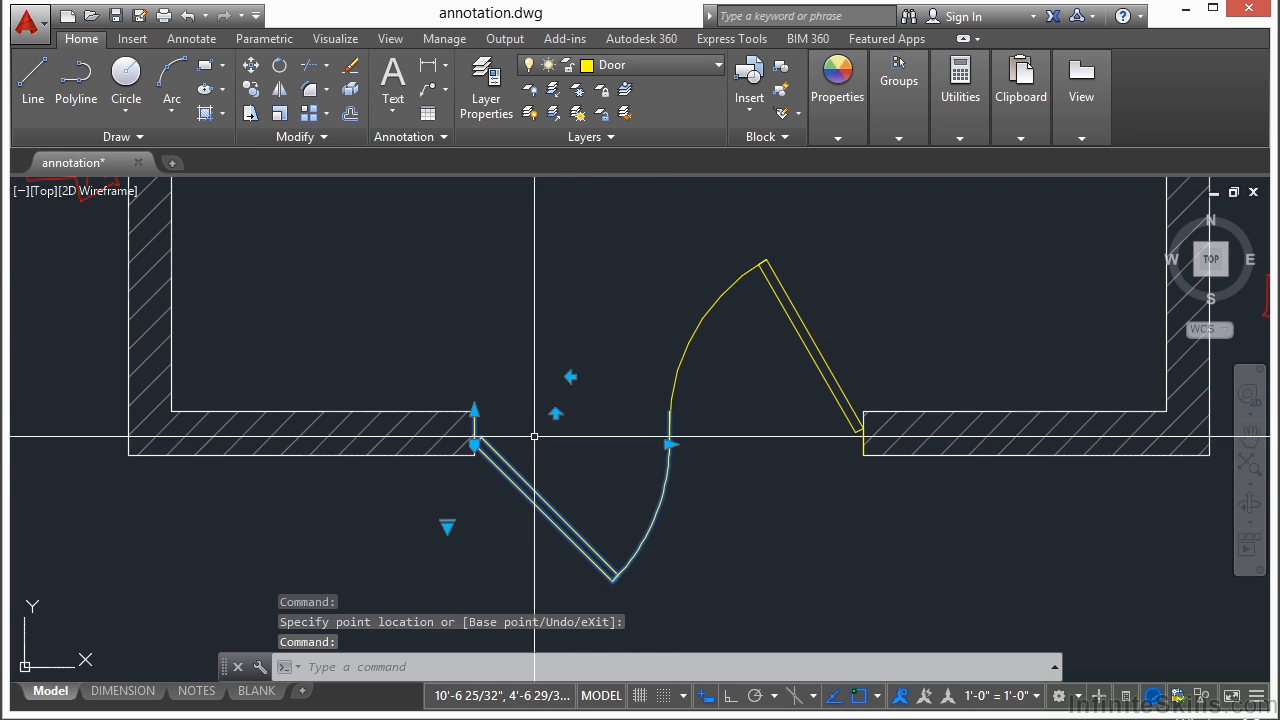
click(556, 413)
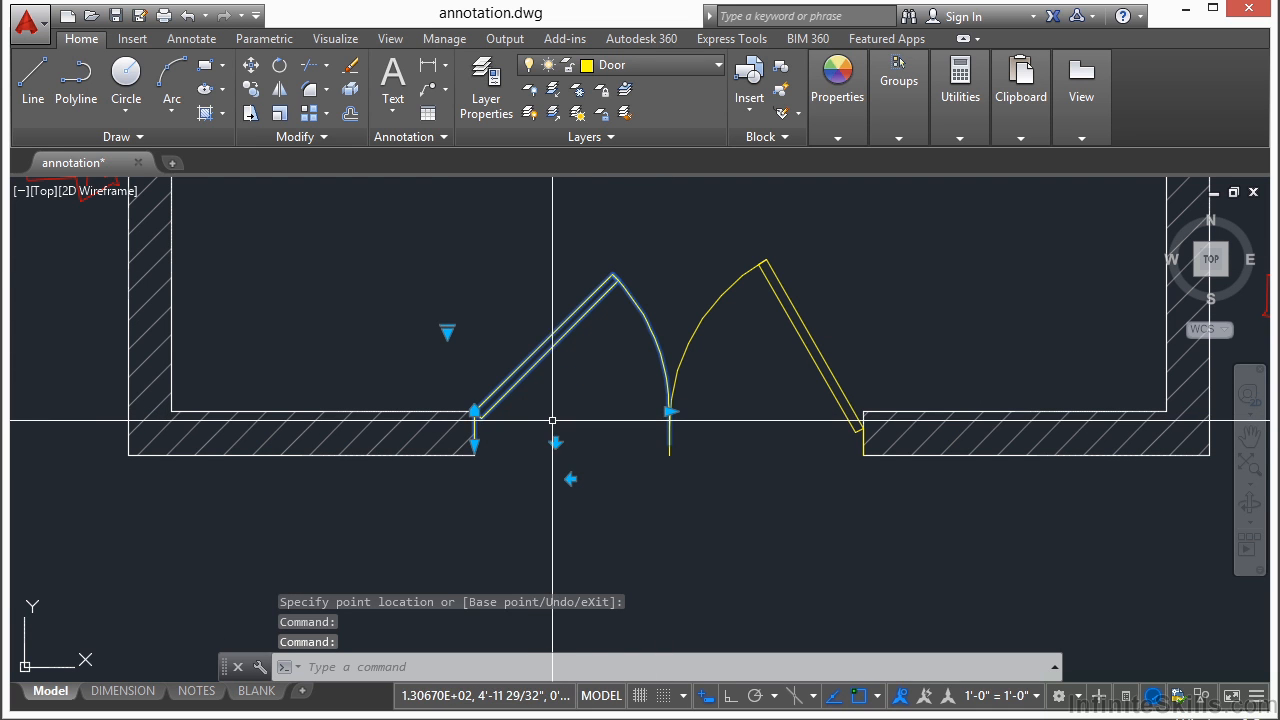
click(574, 479)
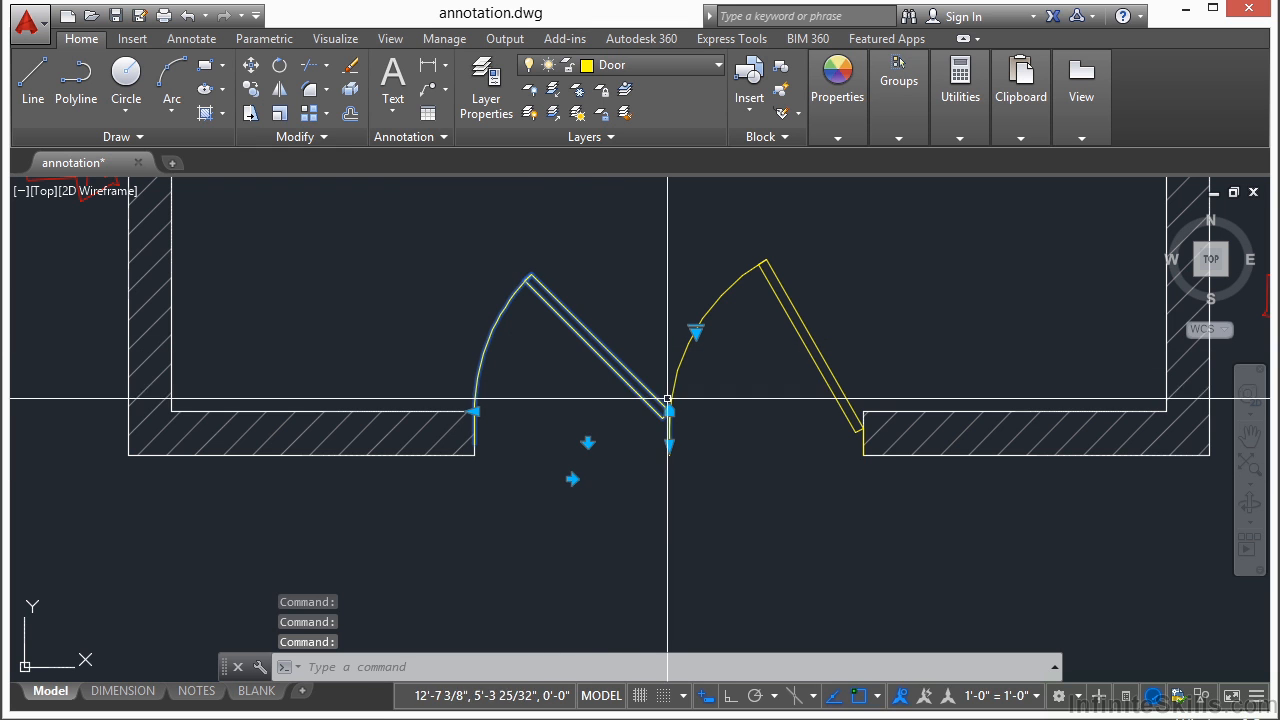
click(572, 479)
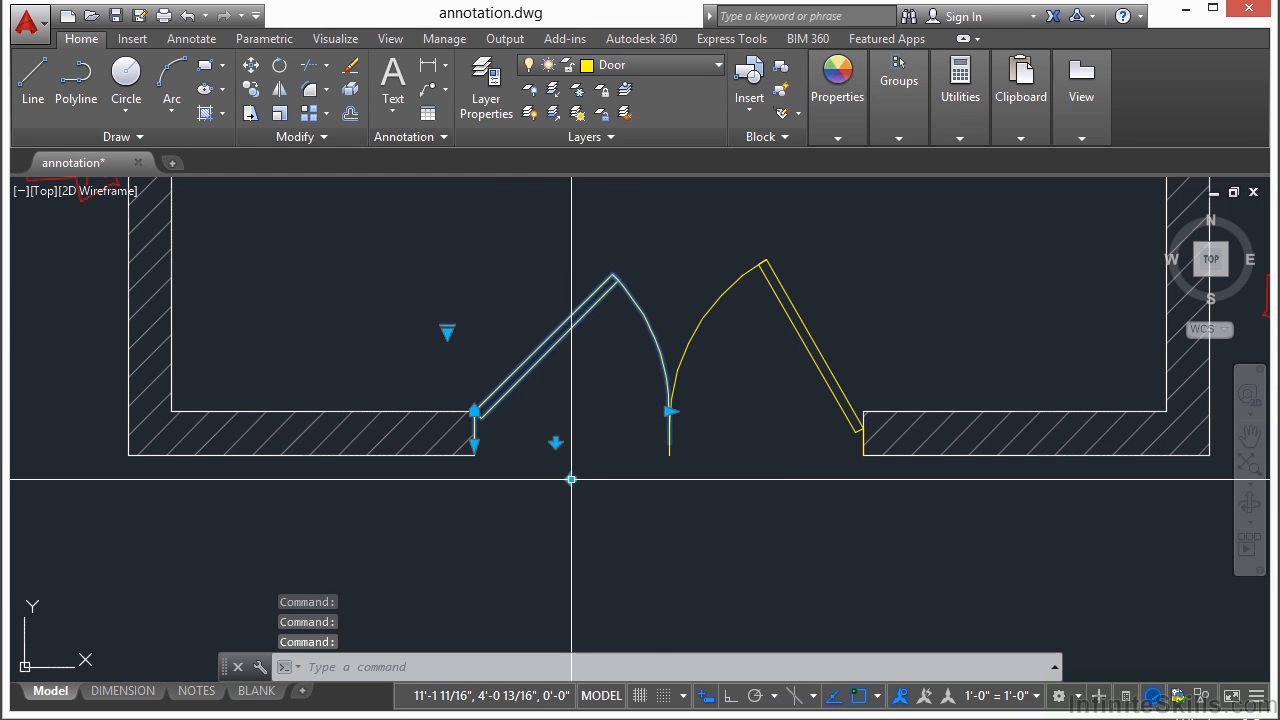
Step: Shrink the left door leaf to its smallest preset width and deselect it
click(669, 411)
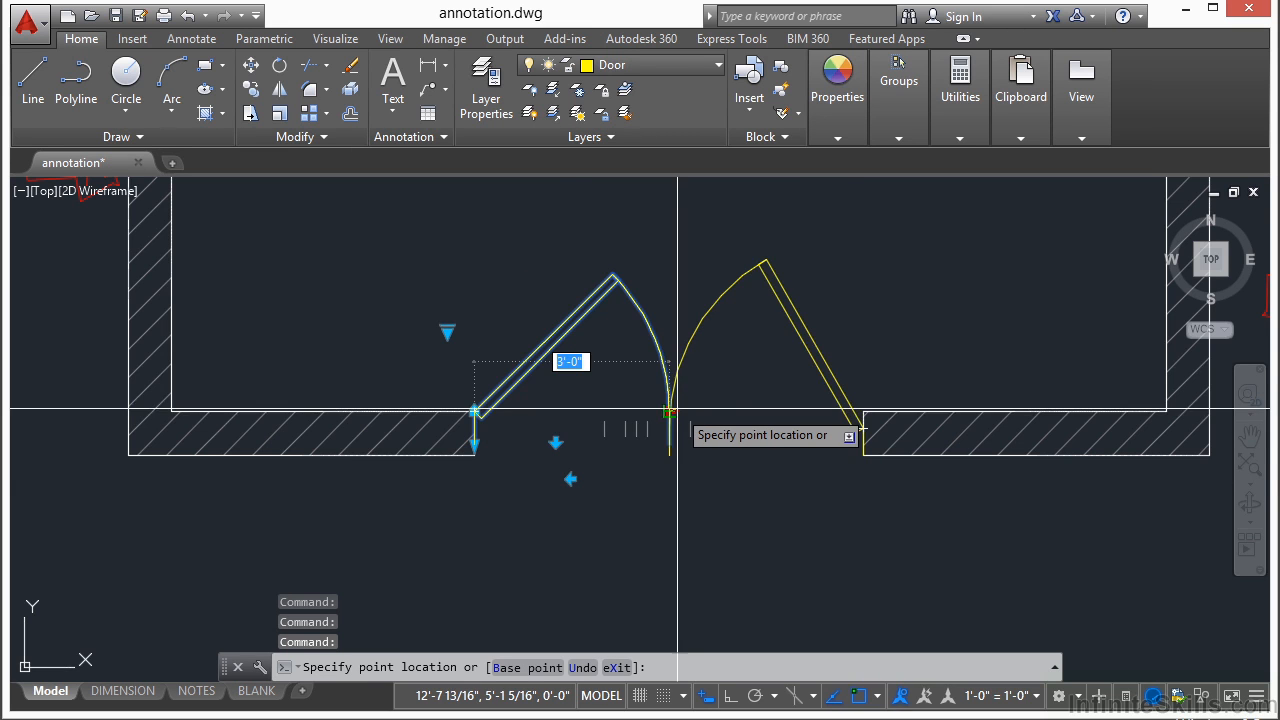
scroll(669, 411, up, 2)
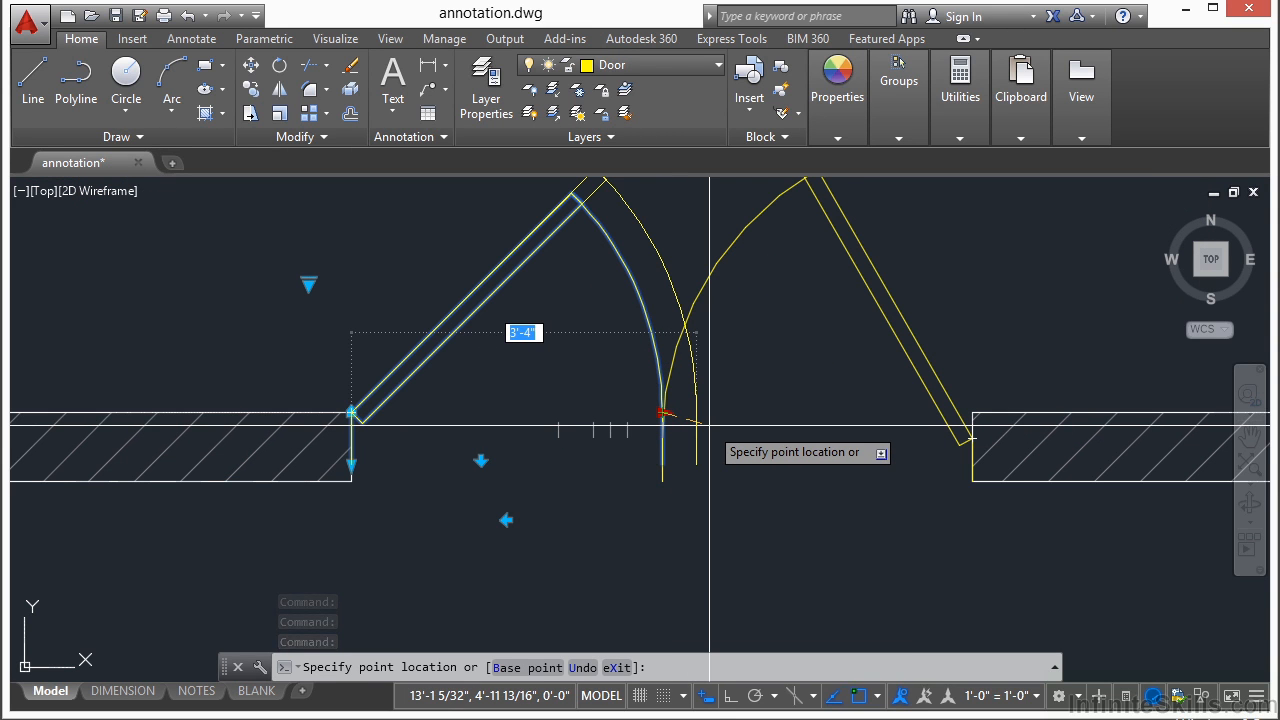
click(557, 411)
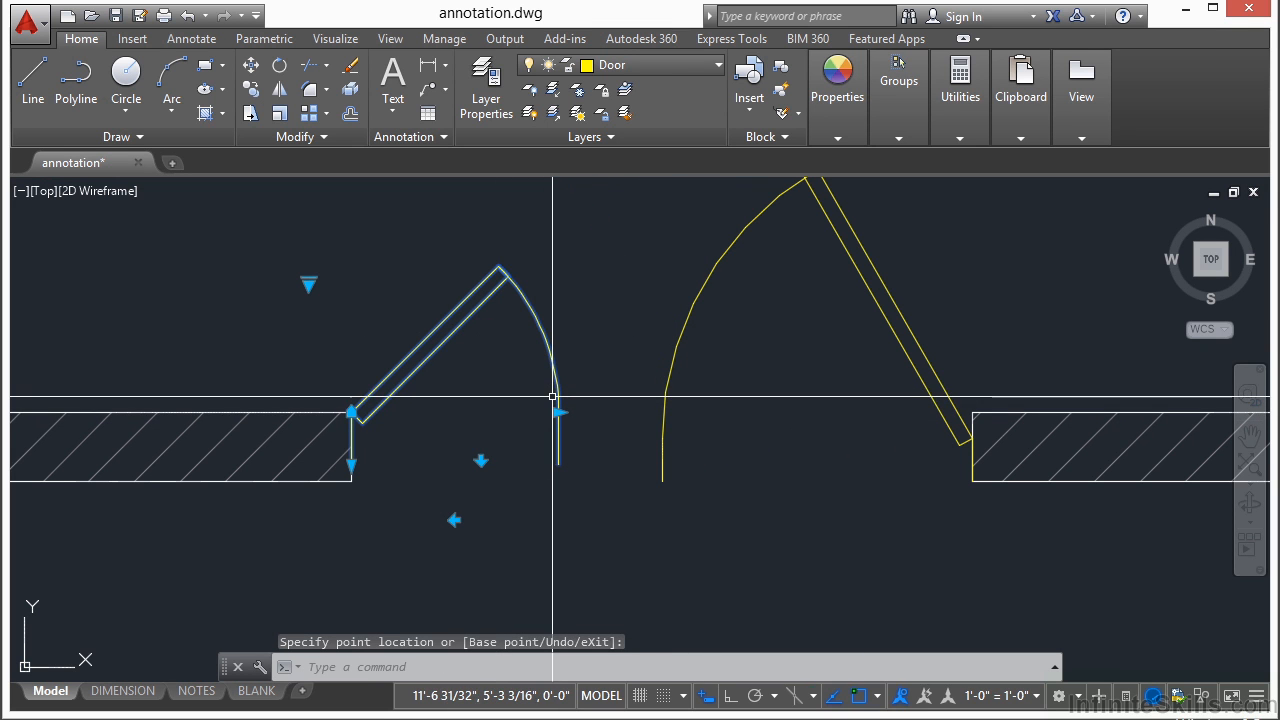
key(Escape)
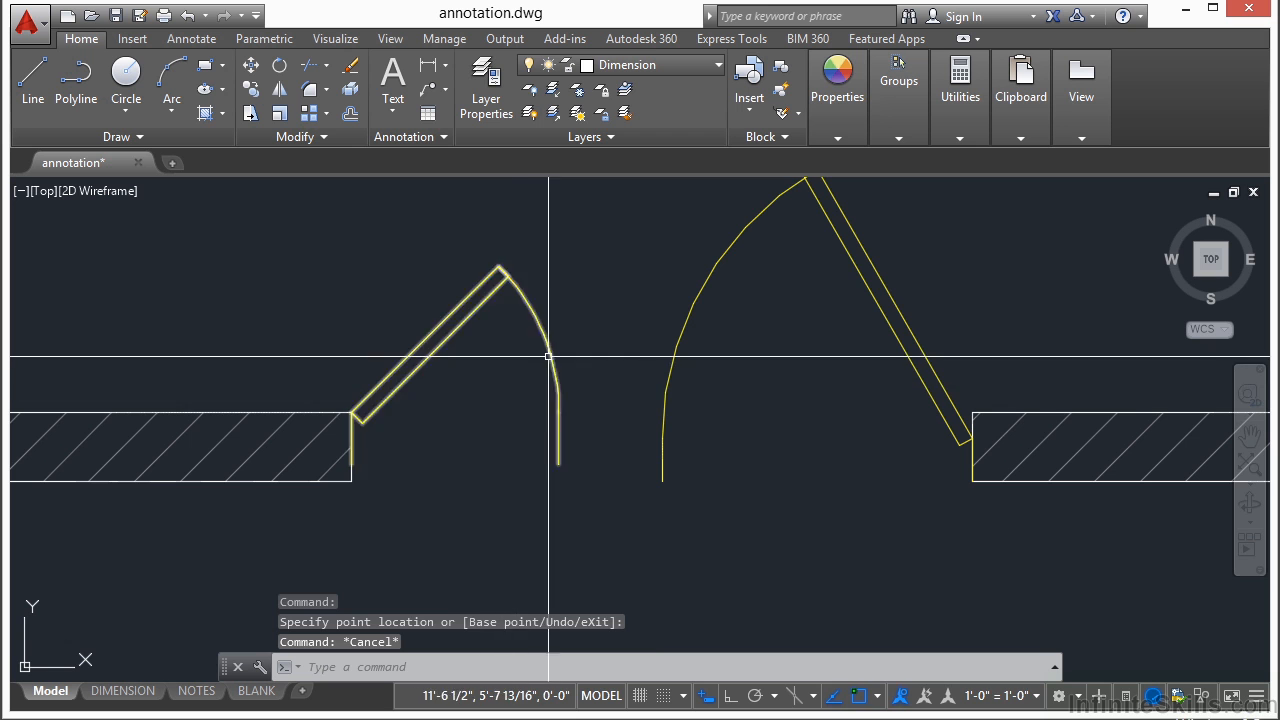
Step: Look over the other door blocks in the floor plan, including the seating room's double door, and return to the bottom entrance
scroll(460, 371, down, 3)
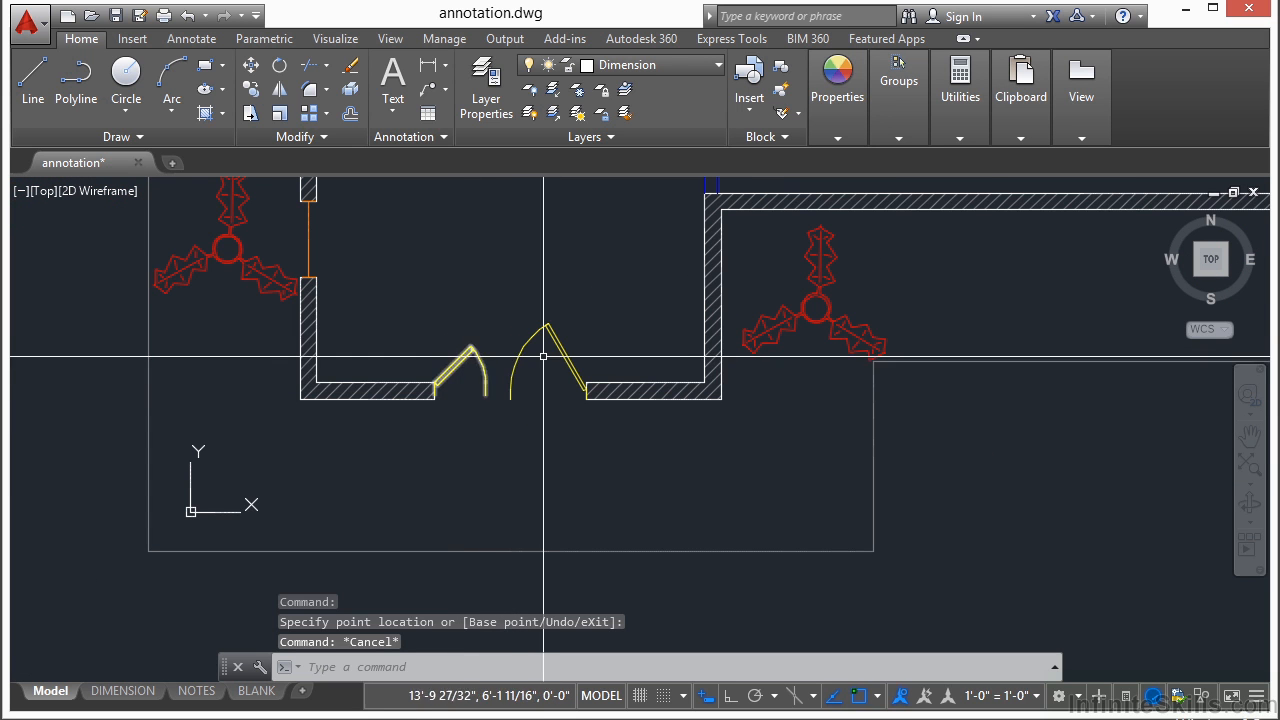
middle_drag(529, 277, 494, 424)
scroll(494, 424, down, 3)
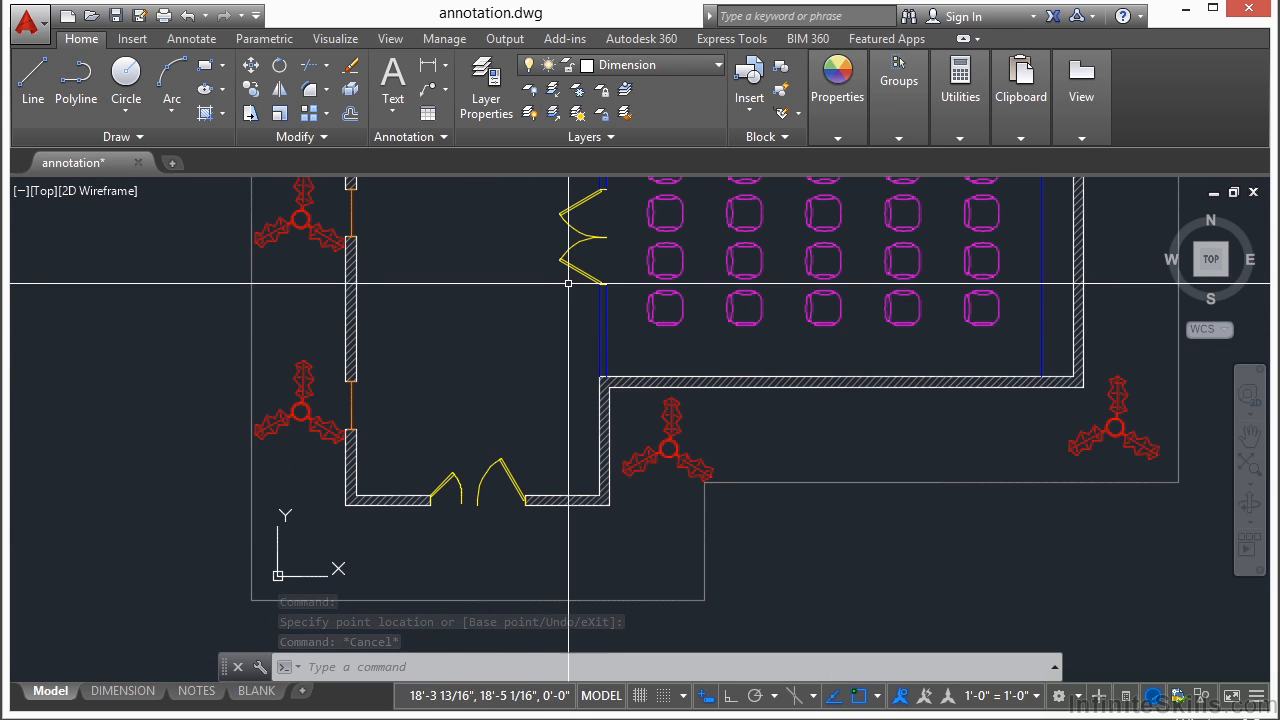
middle_drag(541, 261, 499, 394)
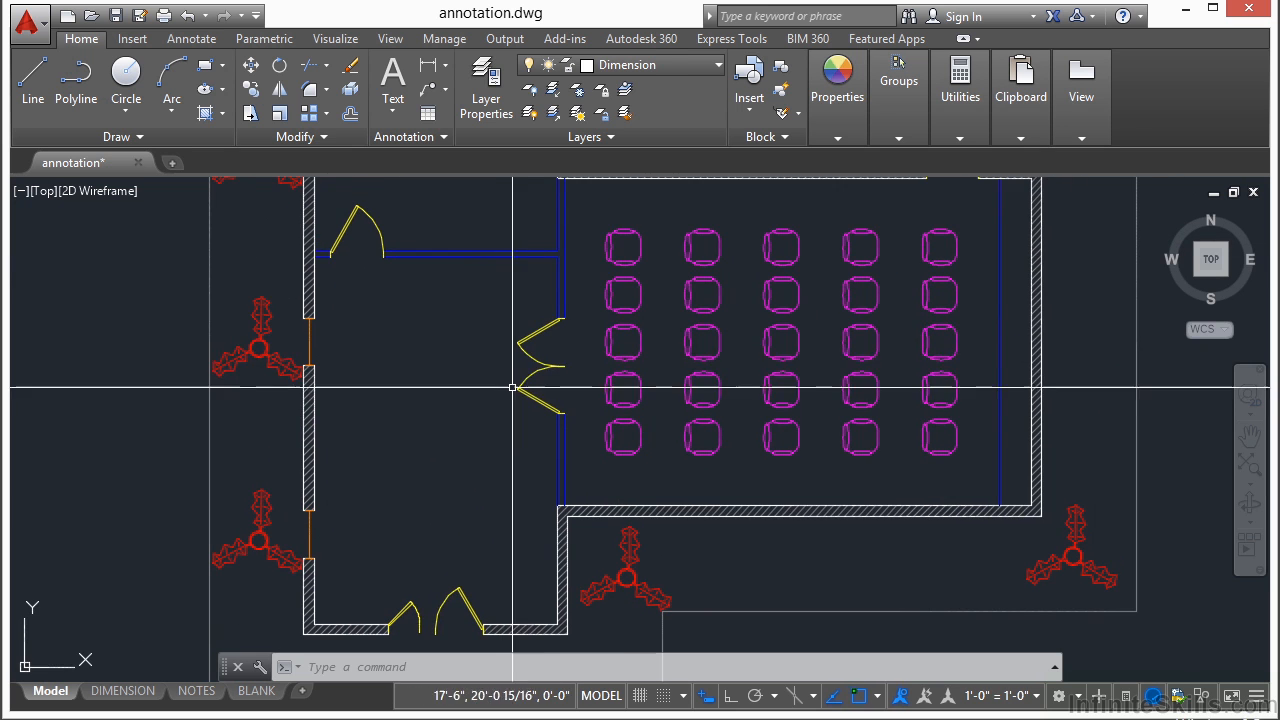
scroll(435, 358, down, 3)
middle_drag(438, 530, 461, 401)
scroll(461, 401, up, 6)
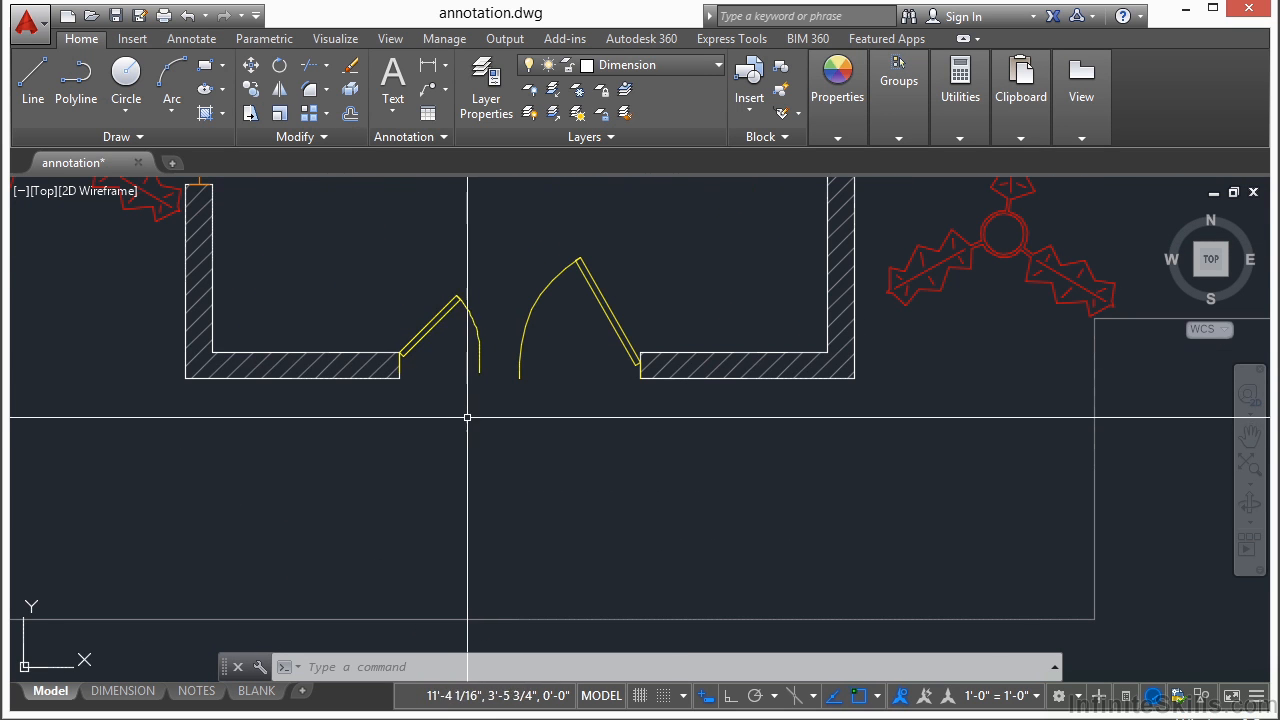
Step: Select the lowest window in the left exterior wall and flip it downward about its lower end
middle_drag(347, 275, 491, 357)
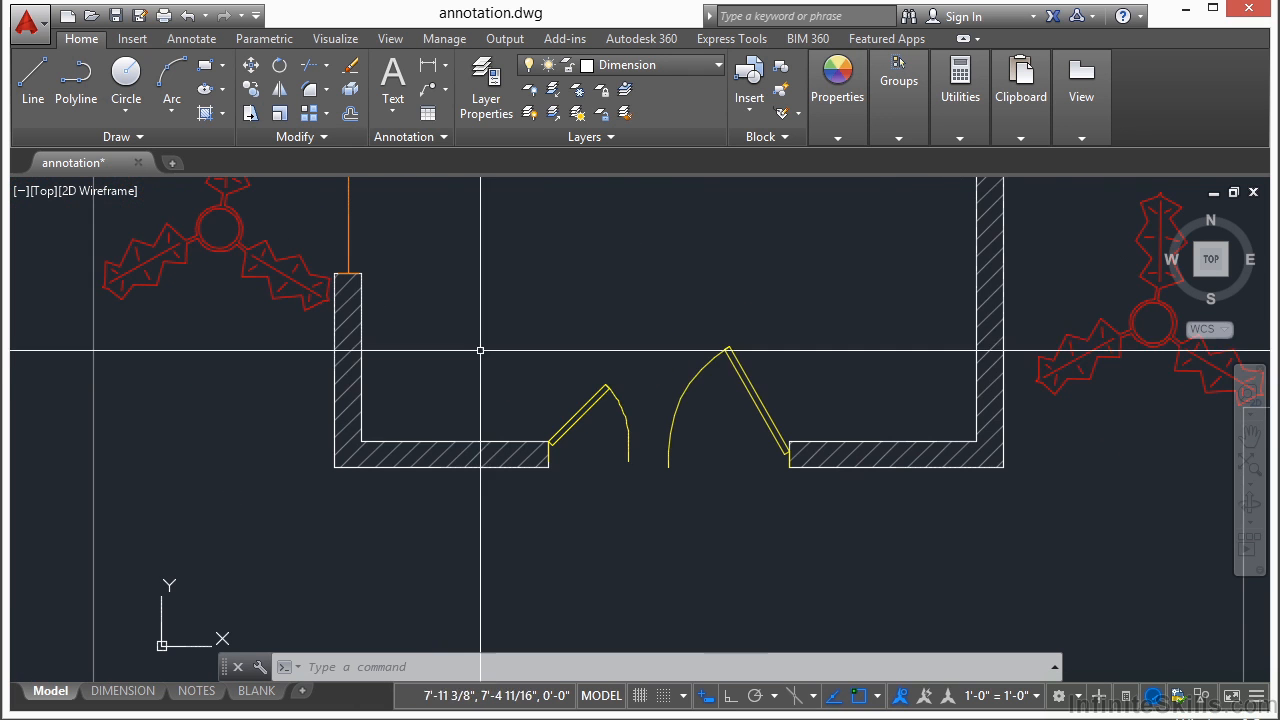
middle_drag(425, 247, 510, 350)
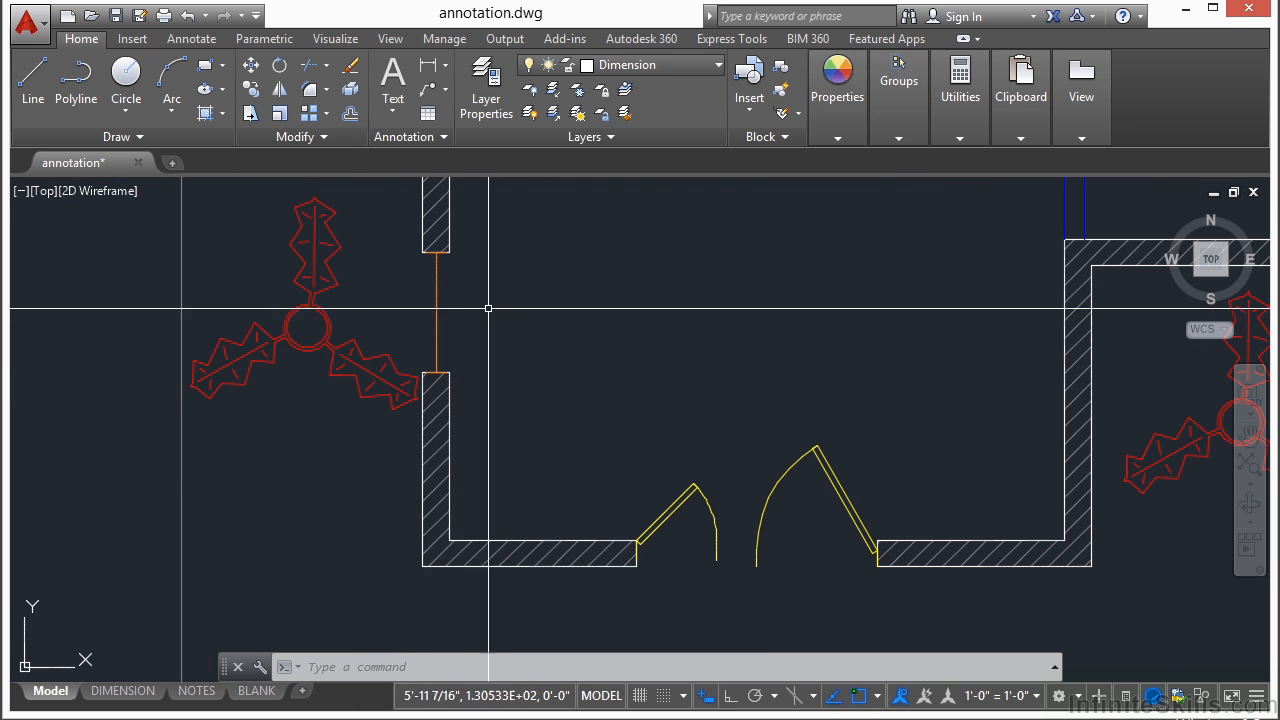
scroll(436, 301, up, 4)
double_click(429, 322)
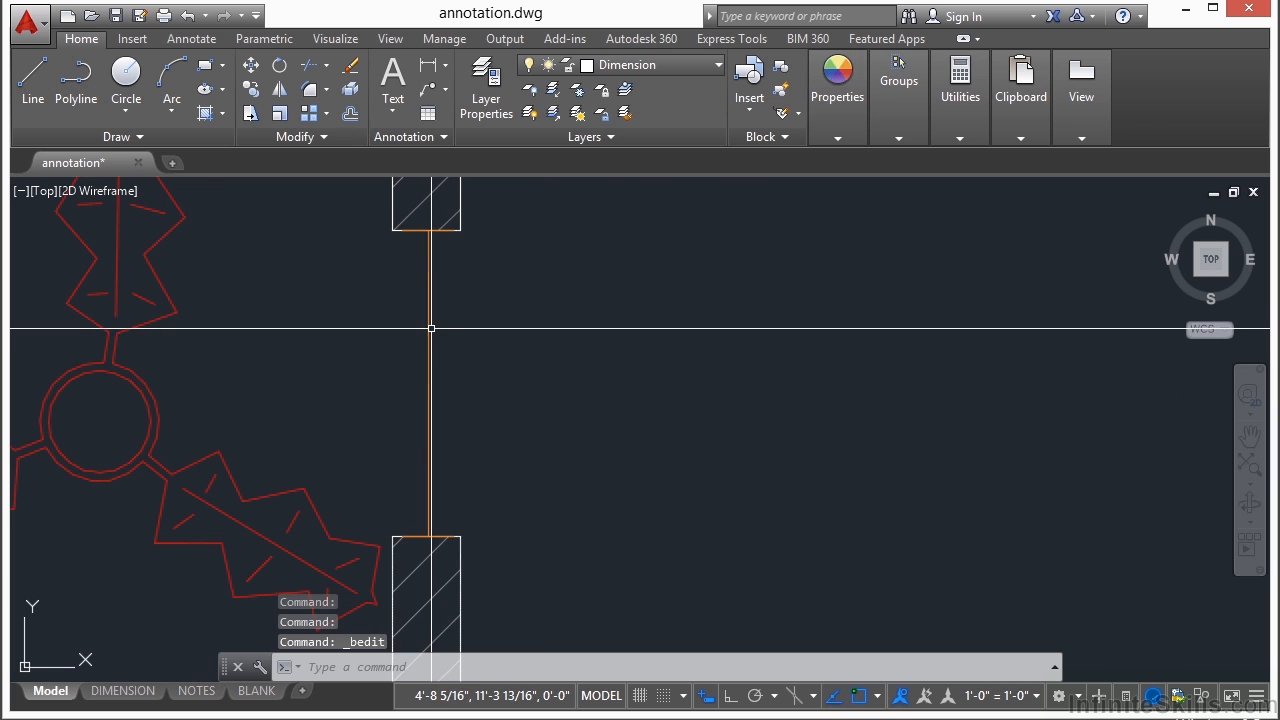
click(429, 330)
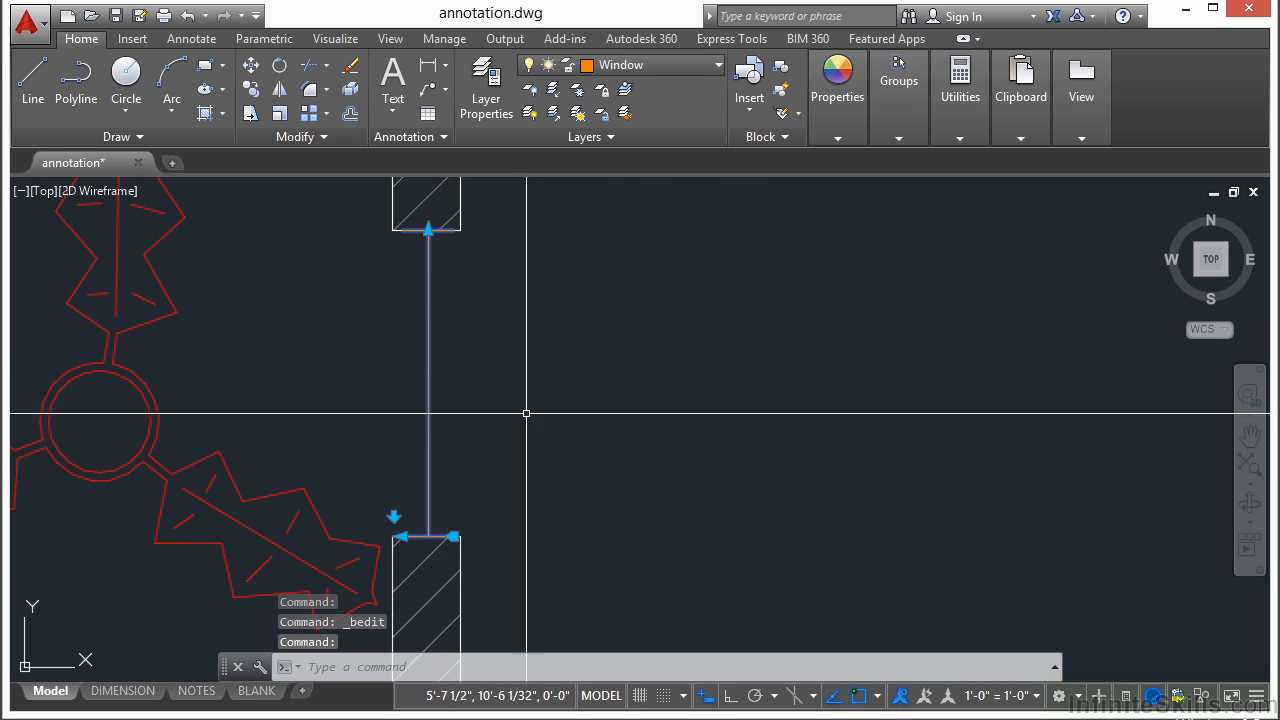
click(394, 516)
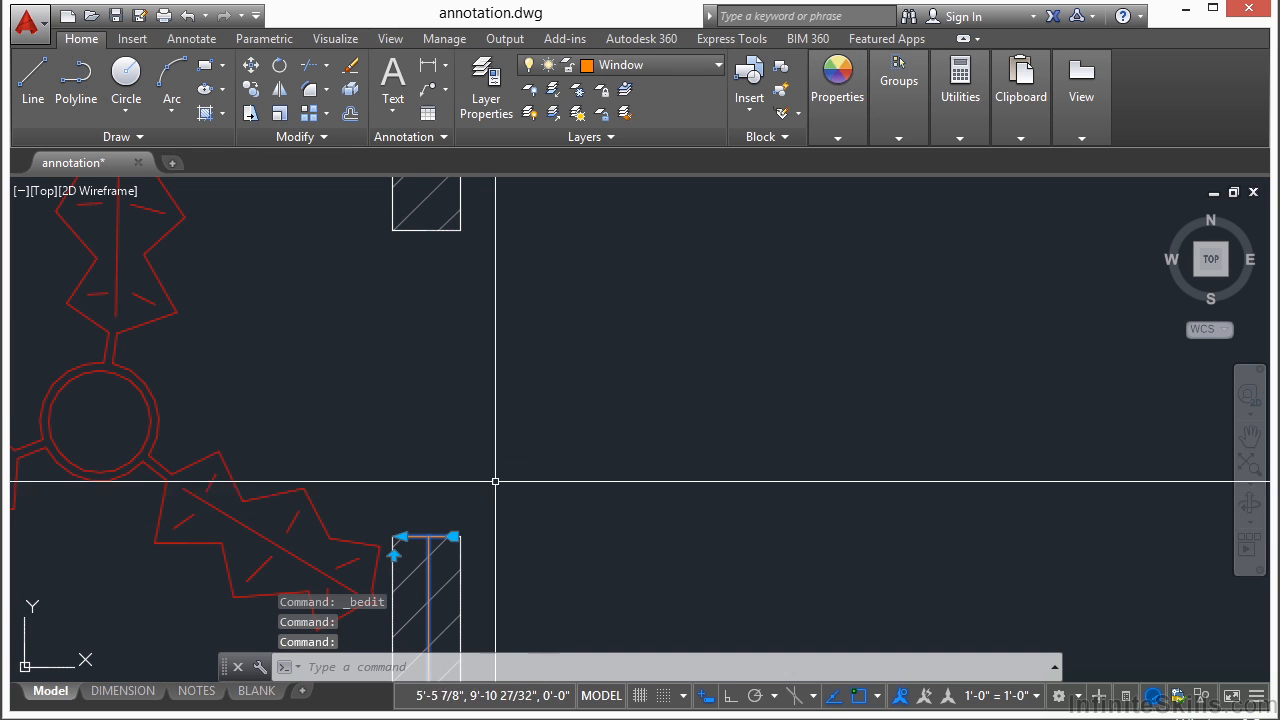
Step: Flip the selected window back upward and set its wall thickness to 6"
click(401, 537)
scroll(405, 536, up, 4)
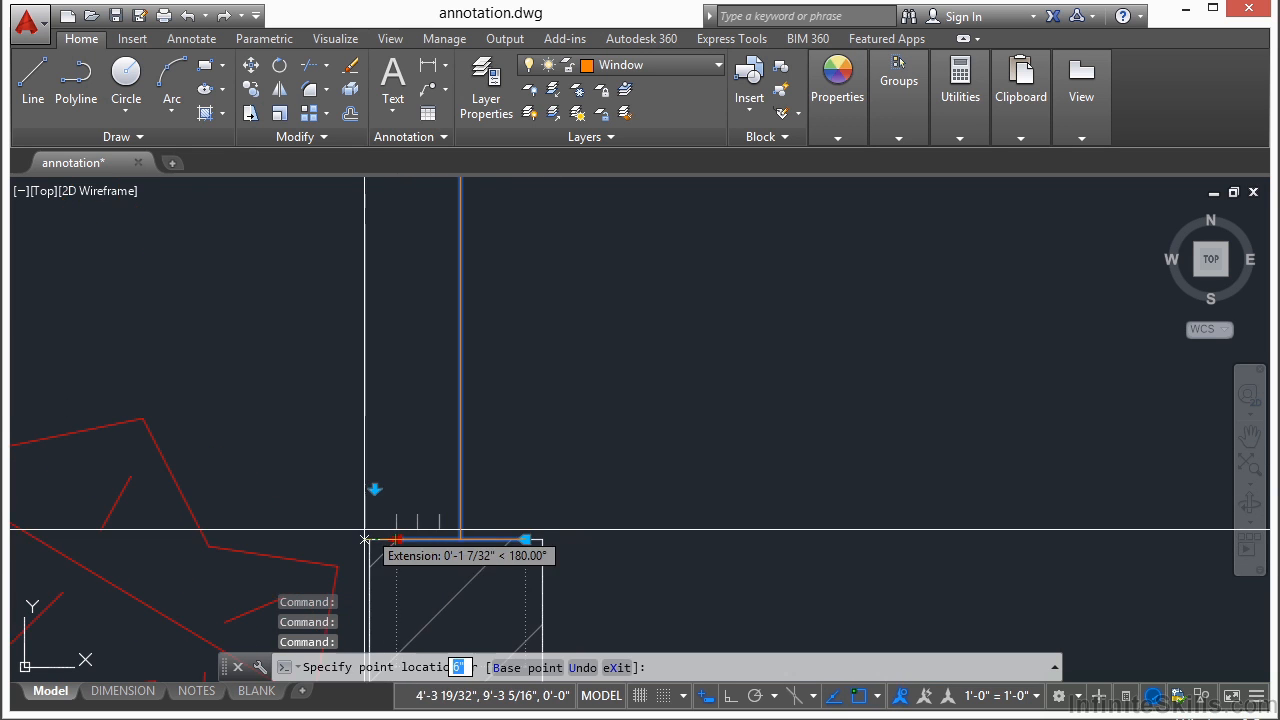
click(338, 529)
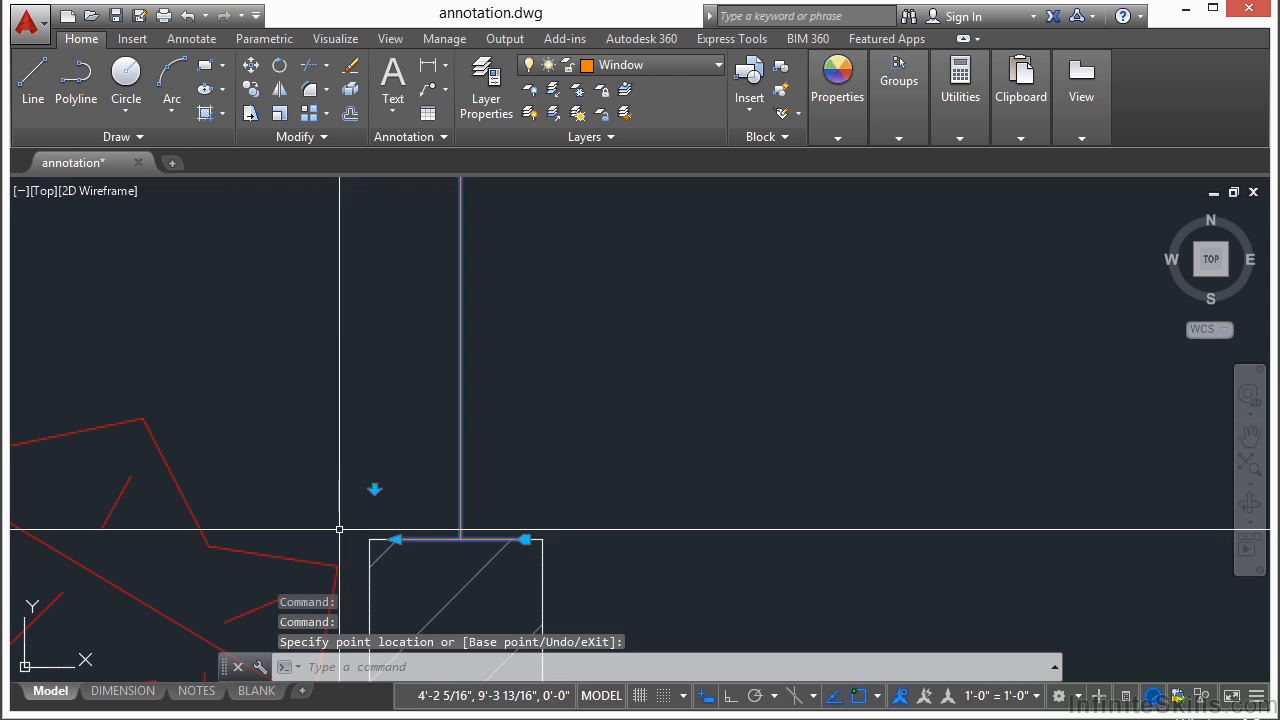
Step: Move the window out of its wall opening into the room and lengthen it upward
click(525, 539)
scroll(546, 496, down, 6)
click(681, 498)
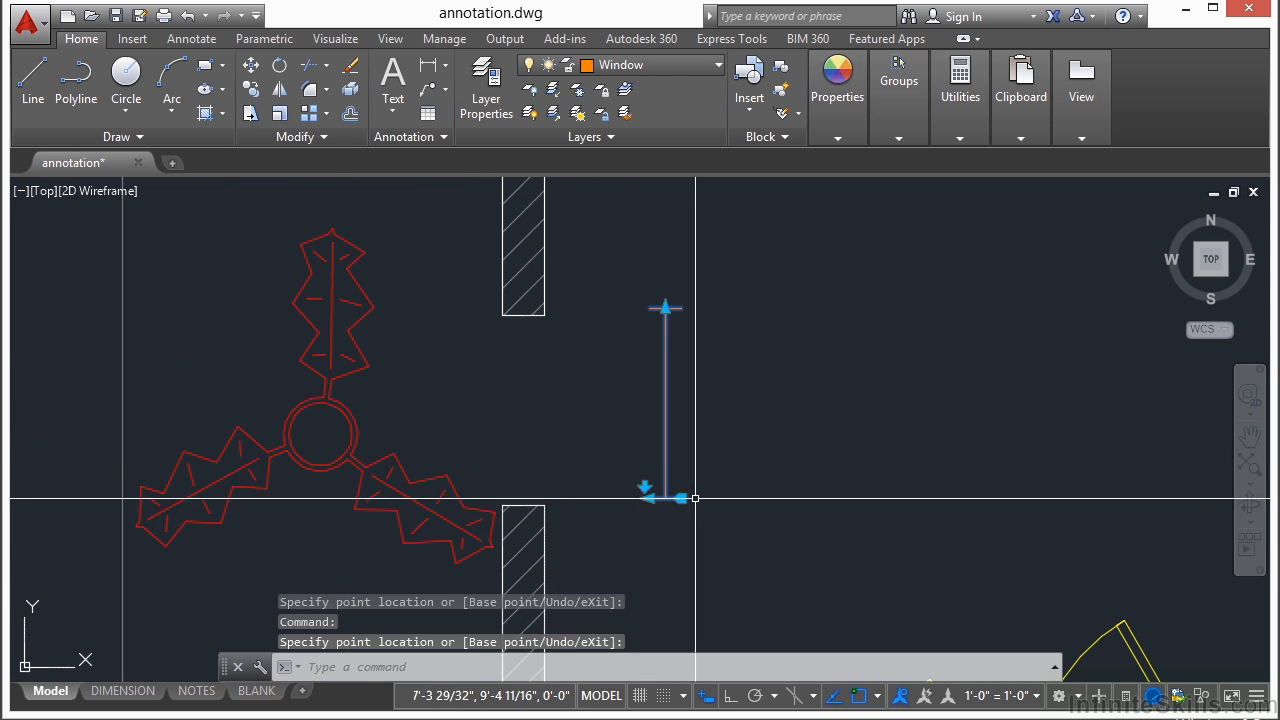
click(665, 309)
middle_drag(683, 280, 571, 412)
click(583, 311)
scroll(583, 308, down, 2)
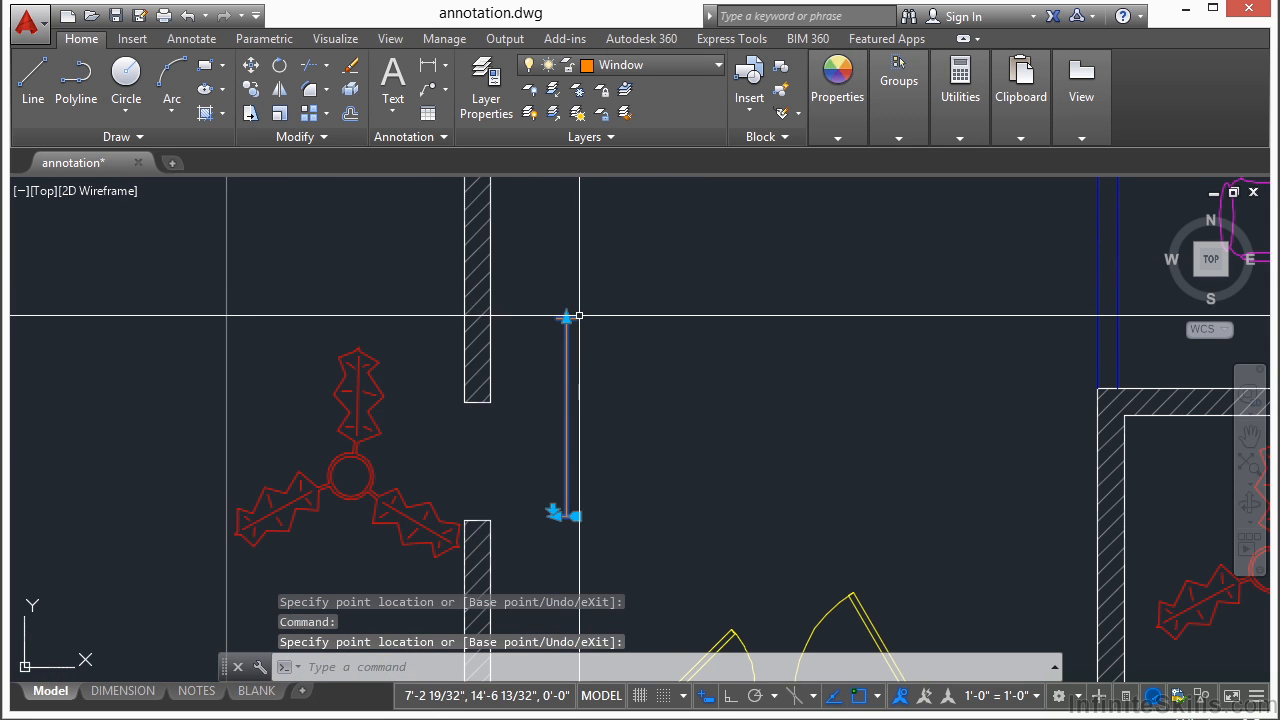
Step: Reduce the displaced window's wall thickness to a smaller preset
scroll(553, 529, up, 6)
click(558, 515)
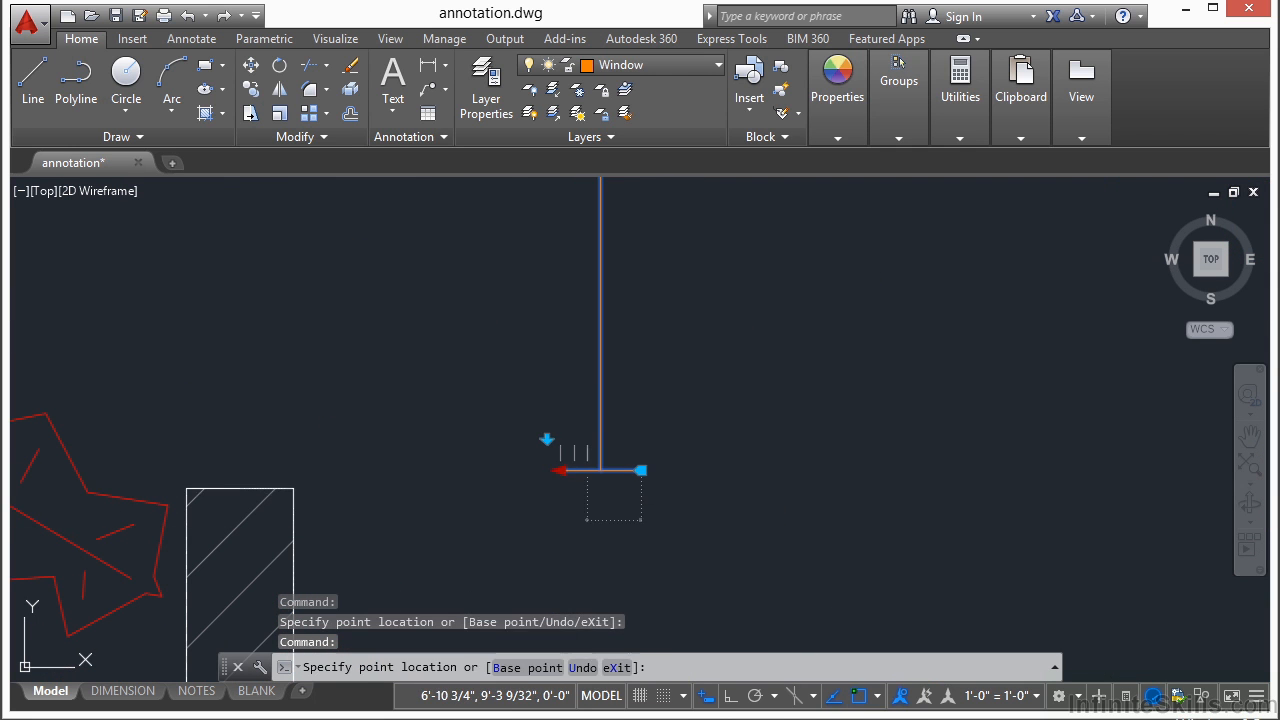
click(586, 488)
Step: Align the window onto the lower end of the exterior wall opening and deselect it
scroll(423, 486, down, 4)
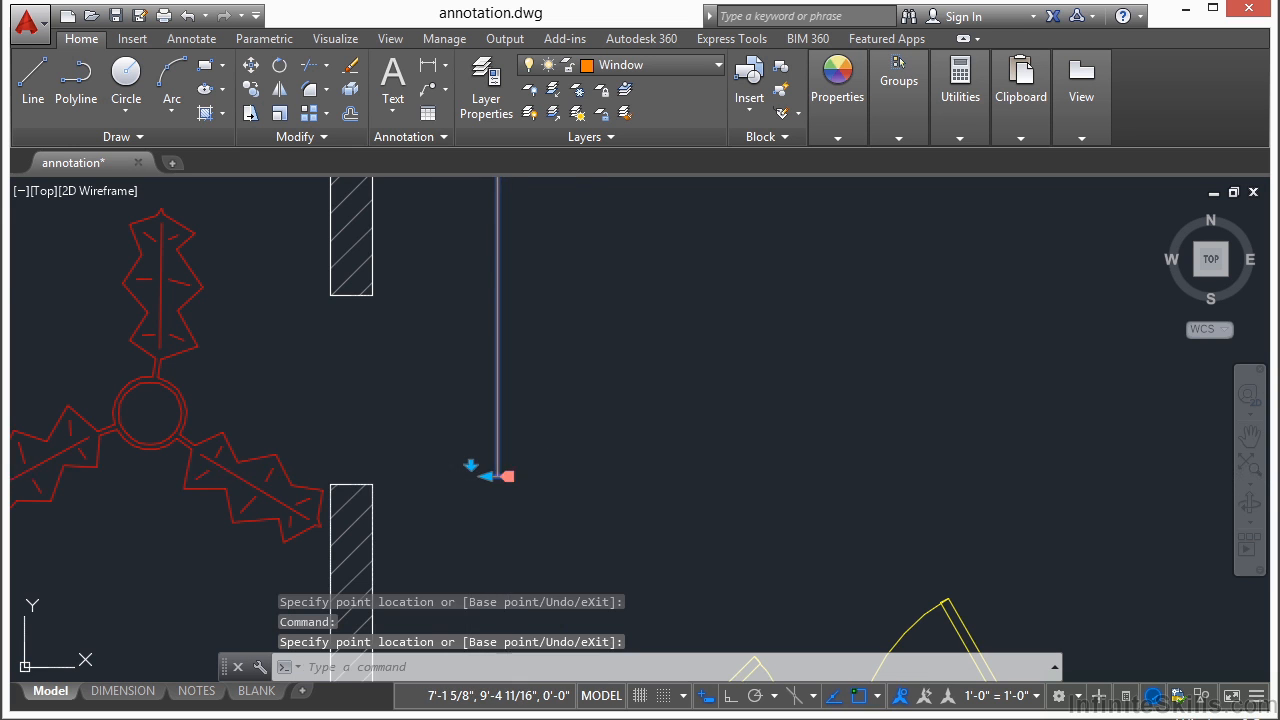
click(508, 476)
scroll(402, 484, up, 3)
click(355, 484)
scroll(442, 407, down, 3)
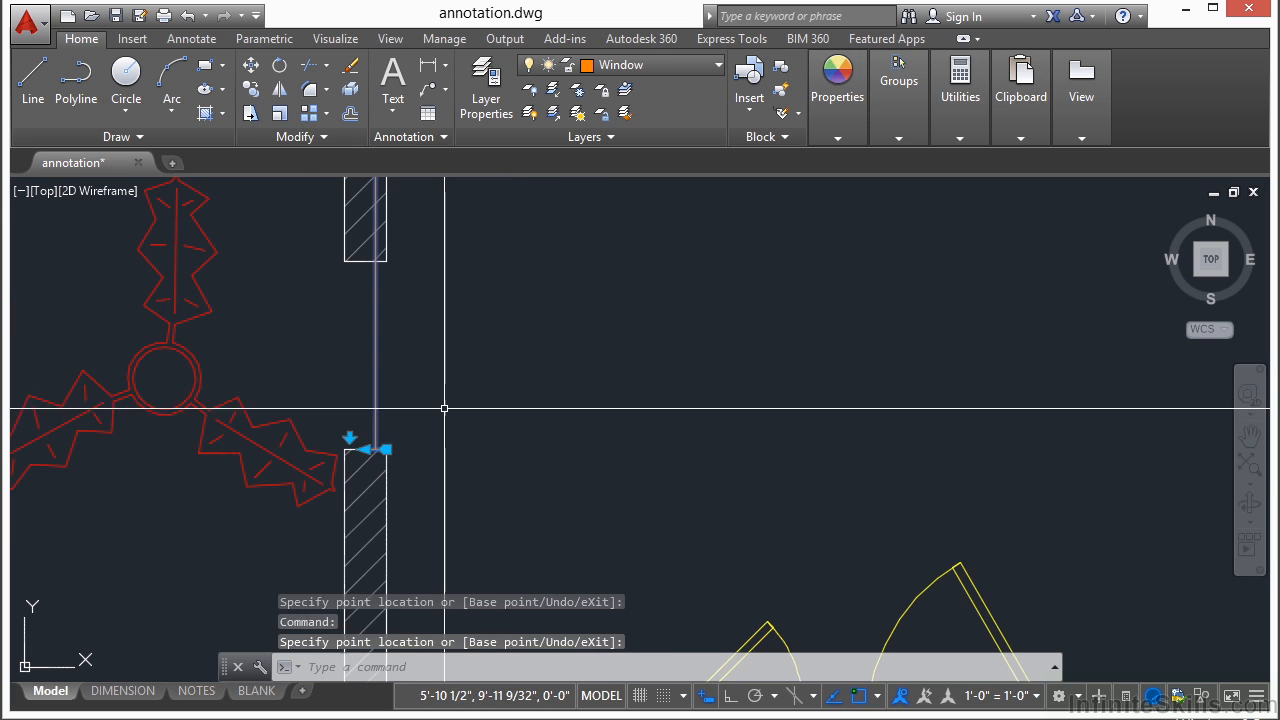
key(Escape)
scroll(455, 395, down, 6)
scroll(558, 366, up, 2)
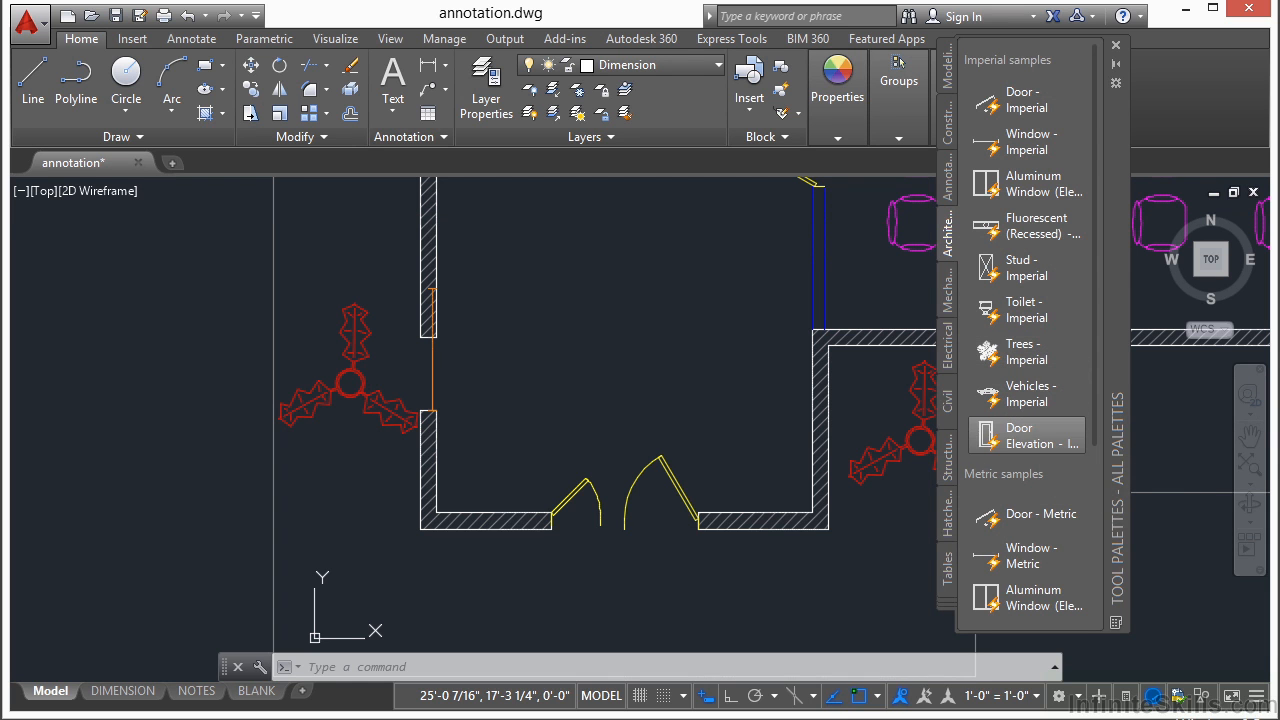
Step: Insert the Door Elevation - Imperial block to the left of the floor plan and widen it to a larger preset
scroll(560, 375, down, 4)
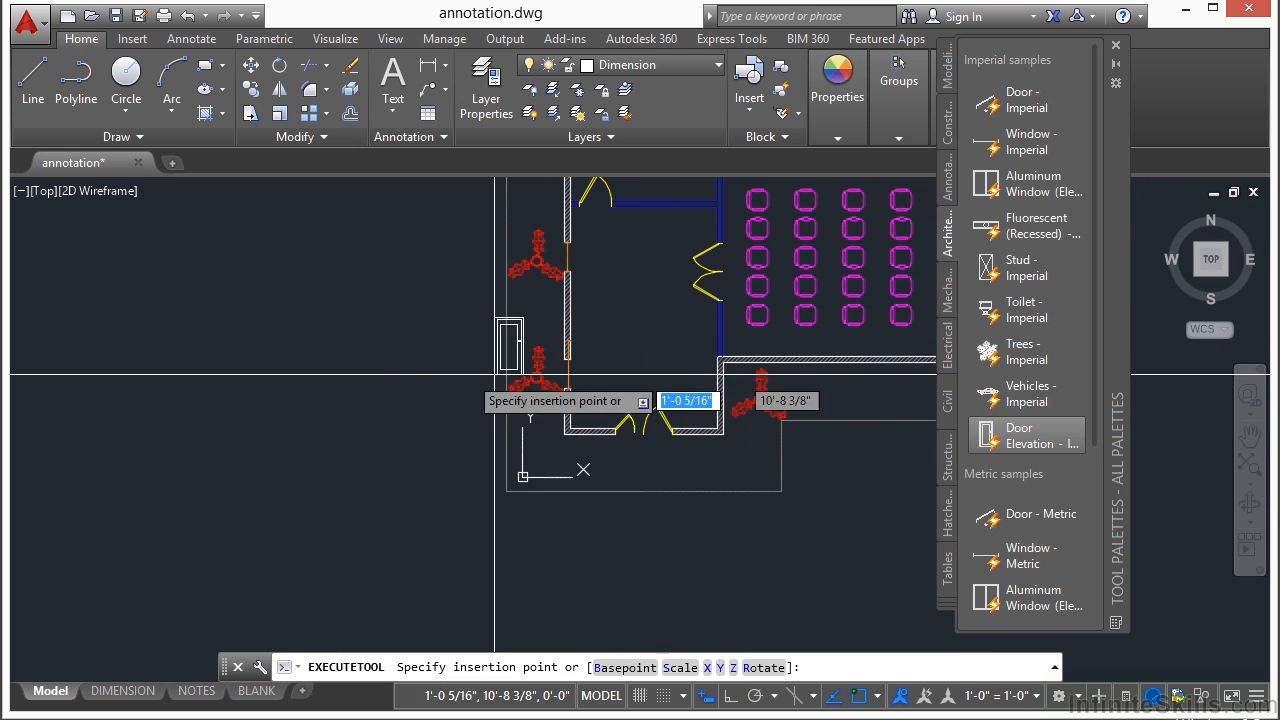
scroll(320, 375, up, 6)
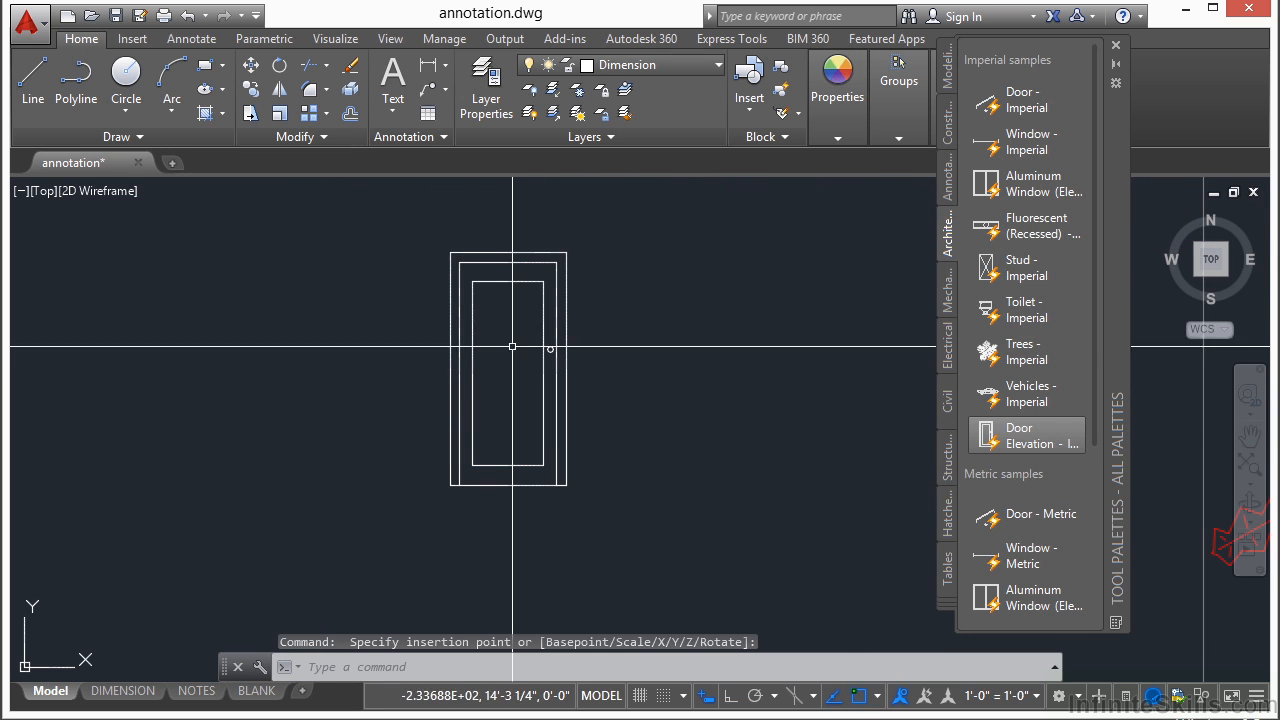
click(510, 282)
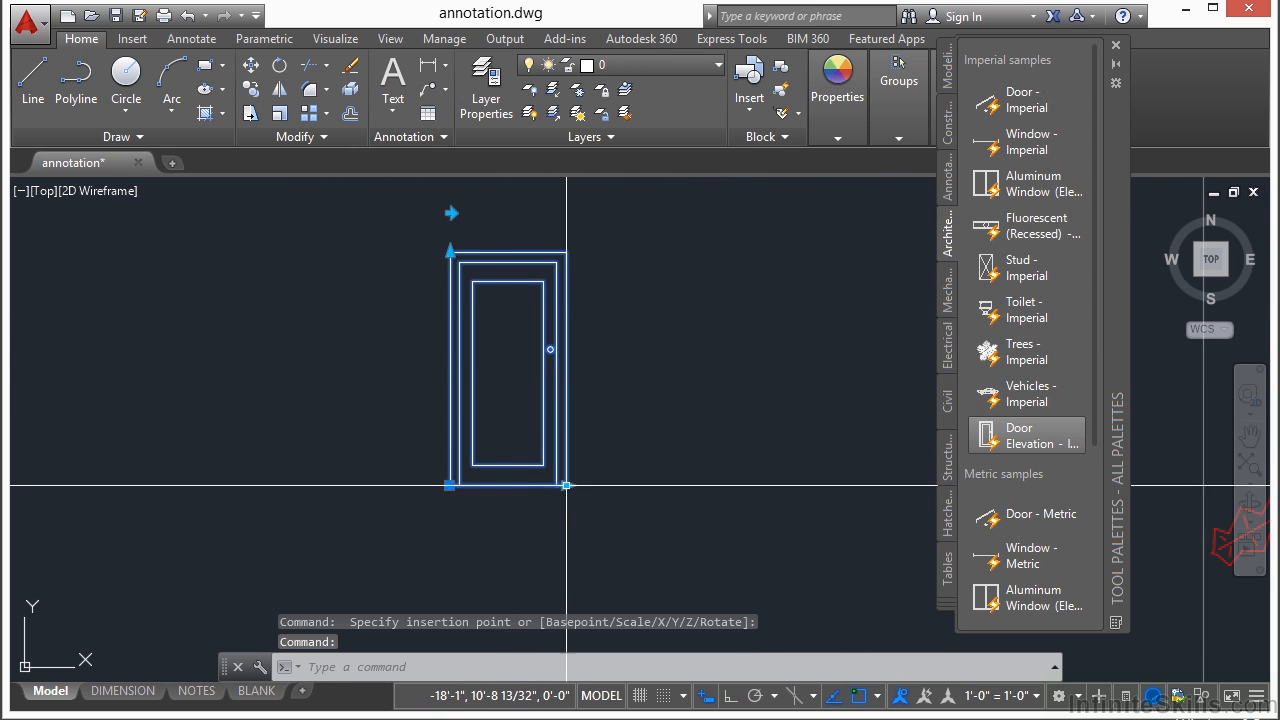
click(567, 485)
click(627, 483)
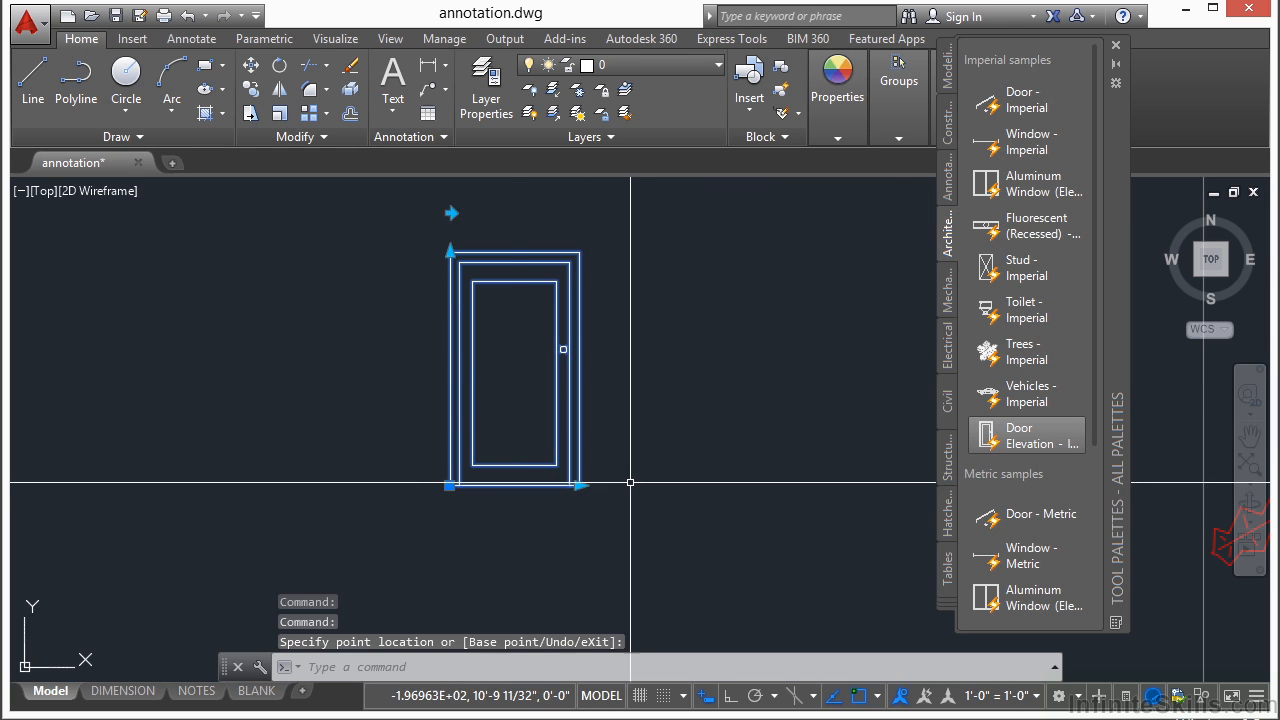
Step: Increase the door elevation's height to 6'-6"
click(450, 252)
middle_drag(449, 236, 449, 301)
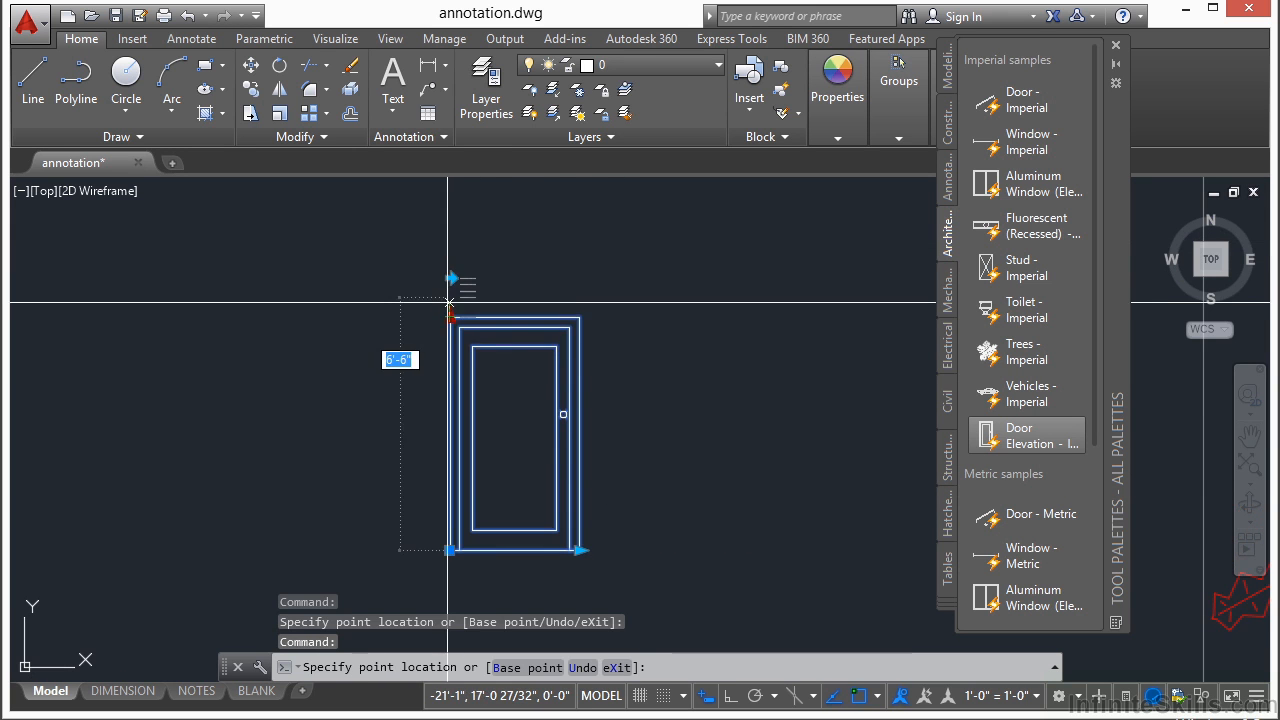
click(456, 239)
Step: Flip the door elevation horizontally about its left edge and flip it back
click(450, 278)
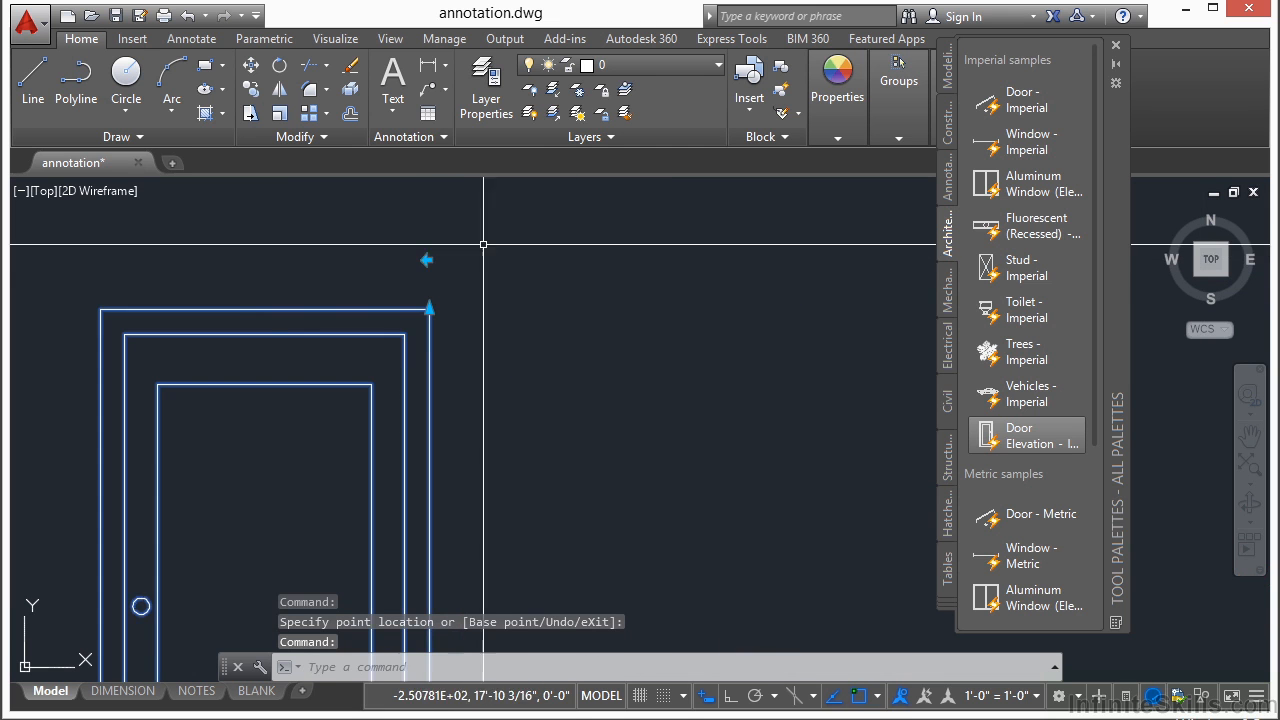
scroll(484, 243, down, 2)
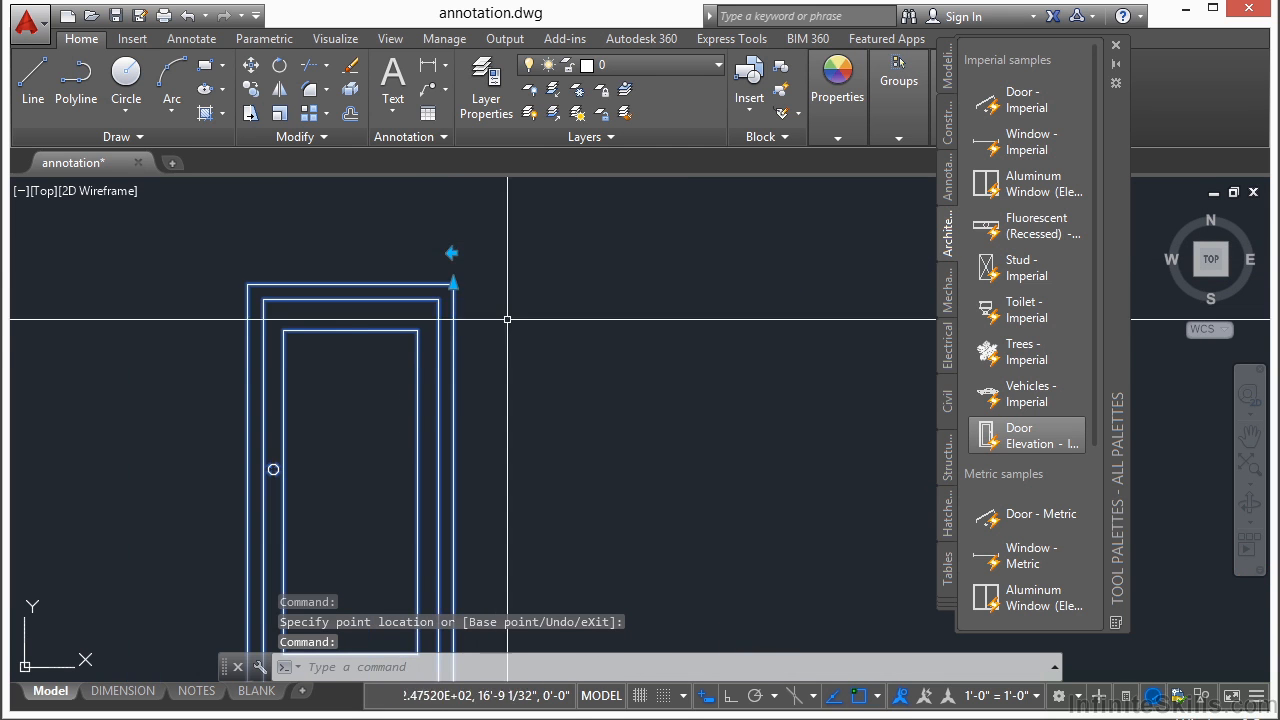
scroll(527, 334, down, 2)
click(477, 285)
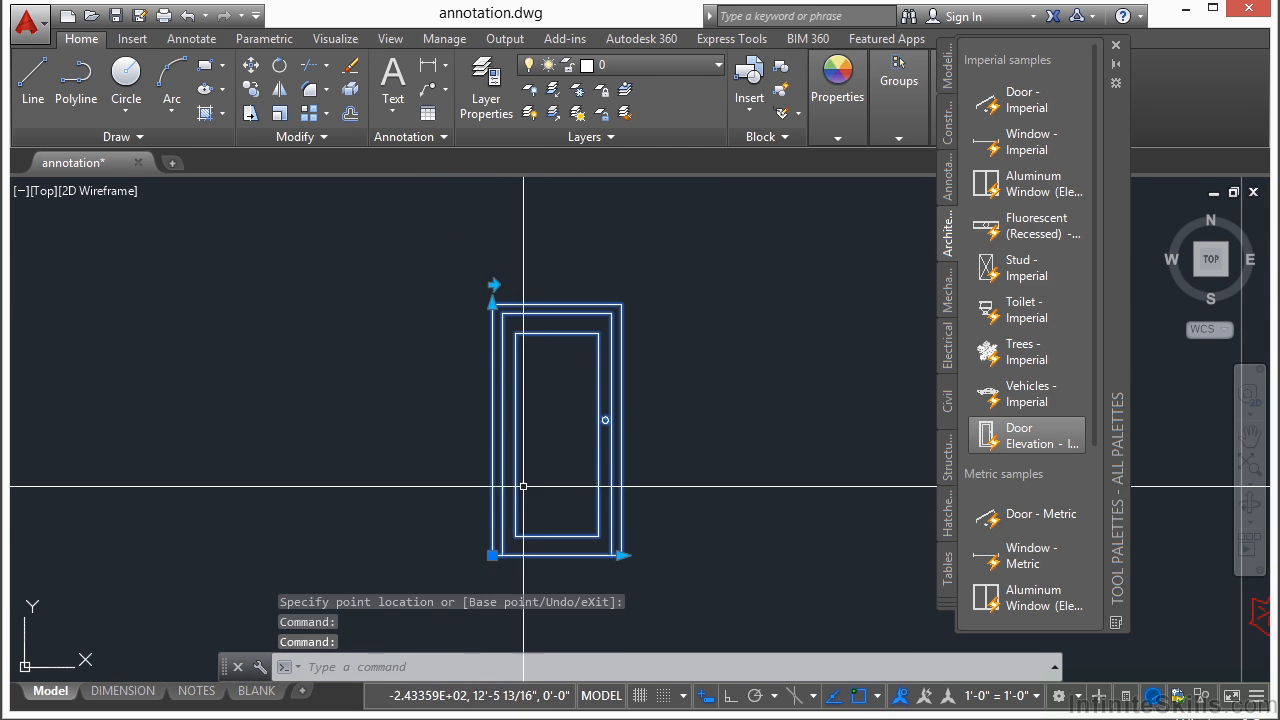
Step: Move the door elevation farther to the left by its base point and deselect it
click(492, 555)
click(292, 541)
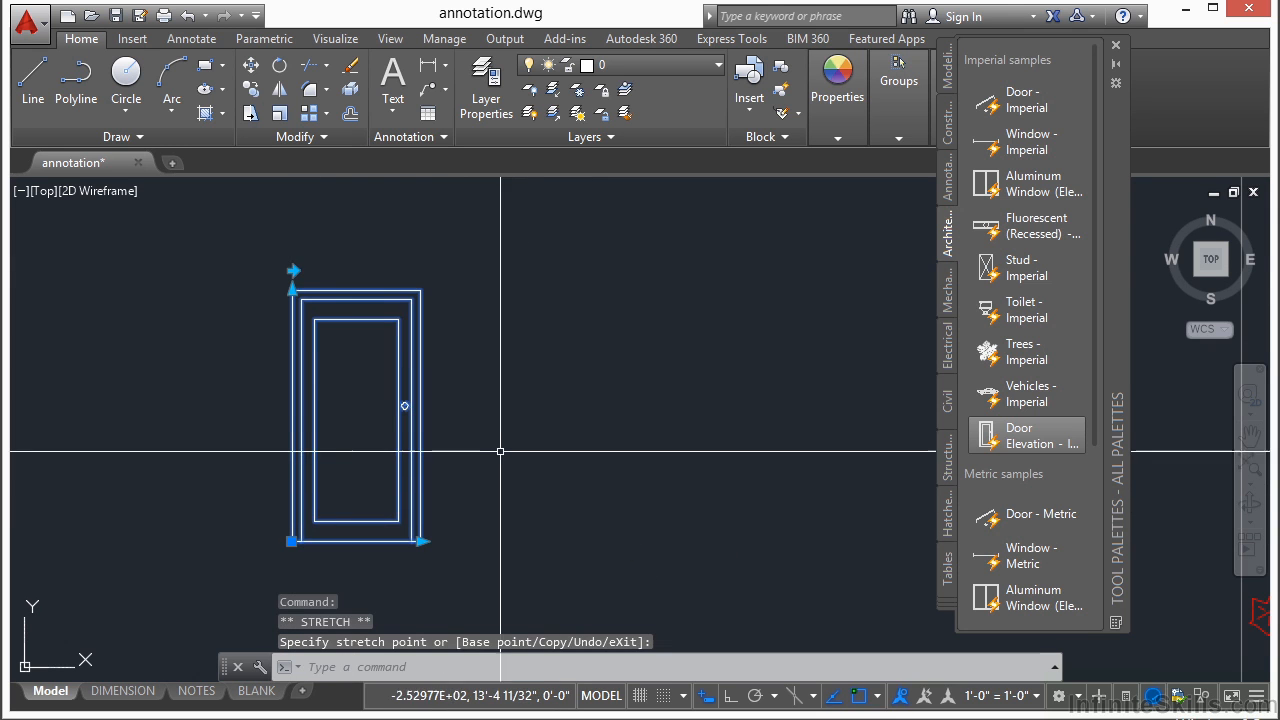
key(Escape)
scroll(695, 413, down, 2)
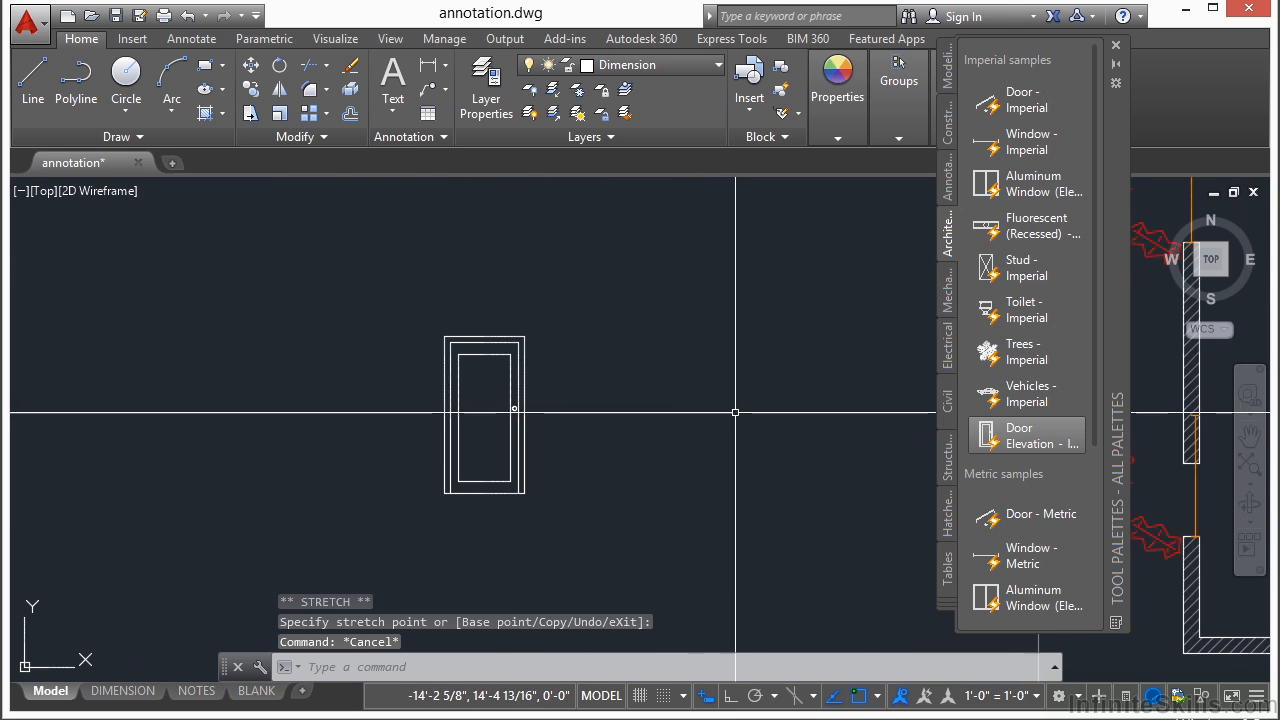
middle_drag(698, 411, 416, 403)
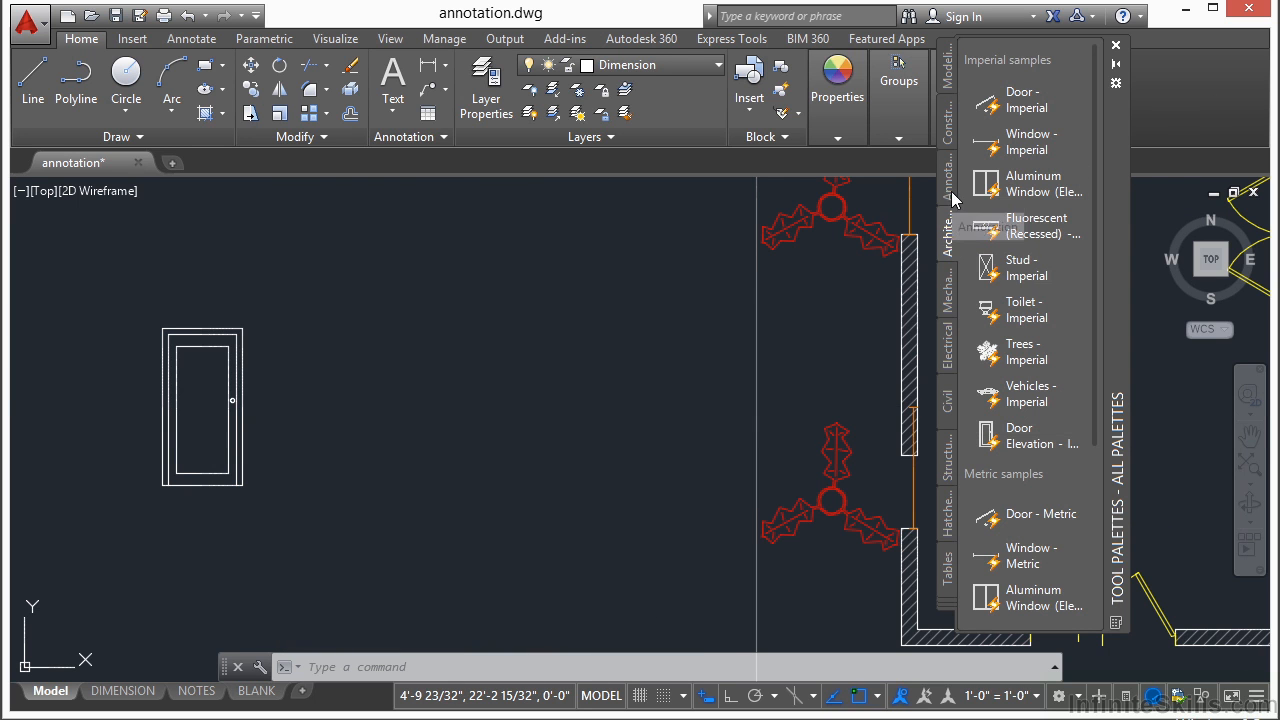
Step: Insert the mechanical Shoulder Screw - Imperial block between the door elevation and the floor plan
click(950, 292)
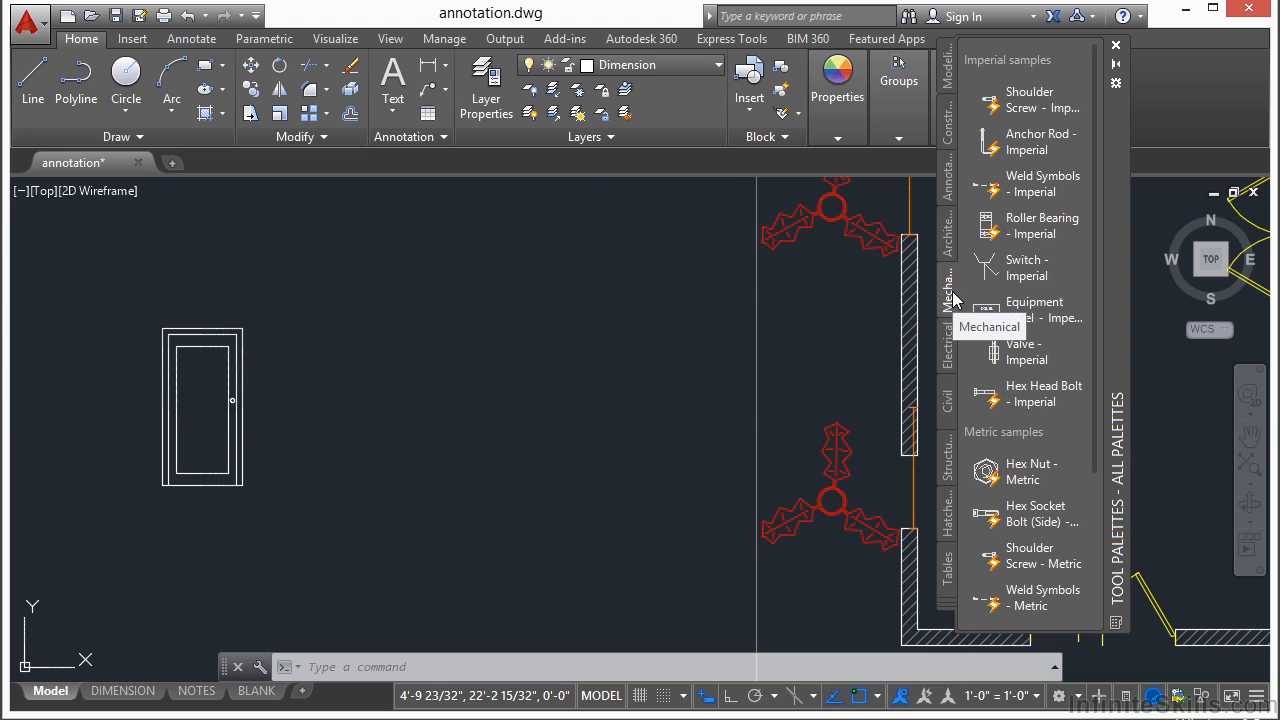
click(1030, 108)
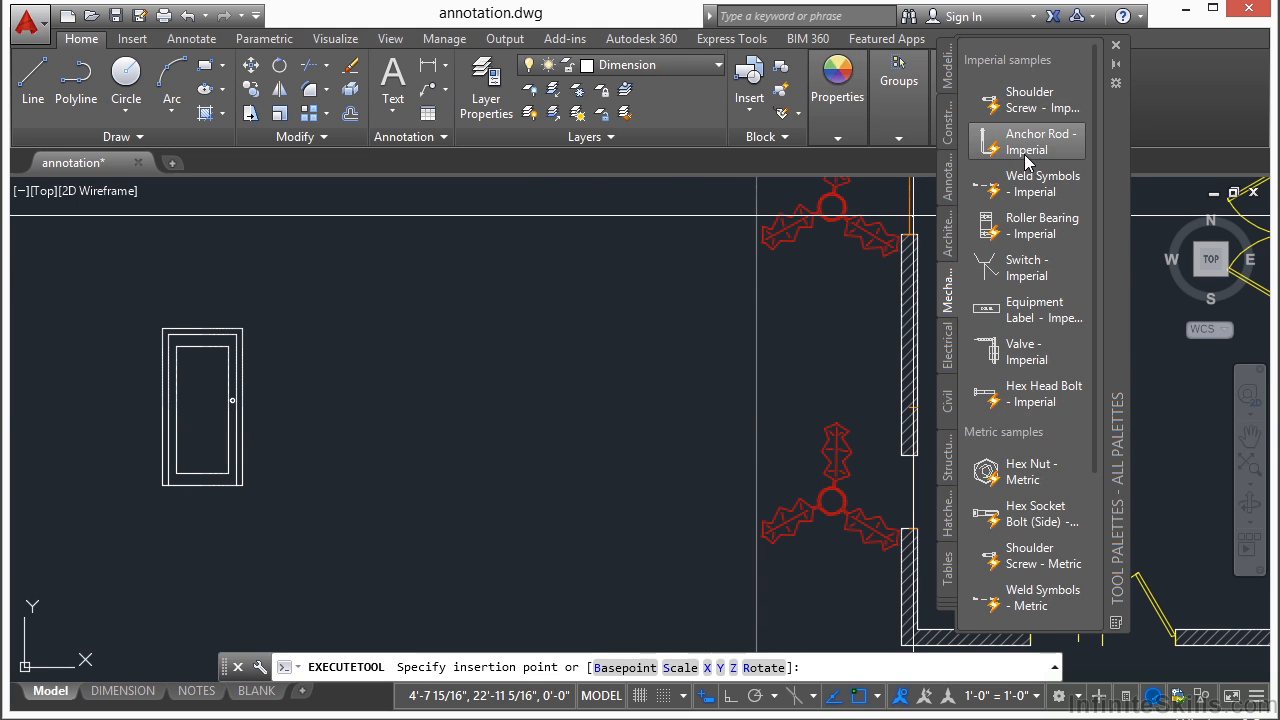
click(467, 380)
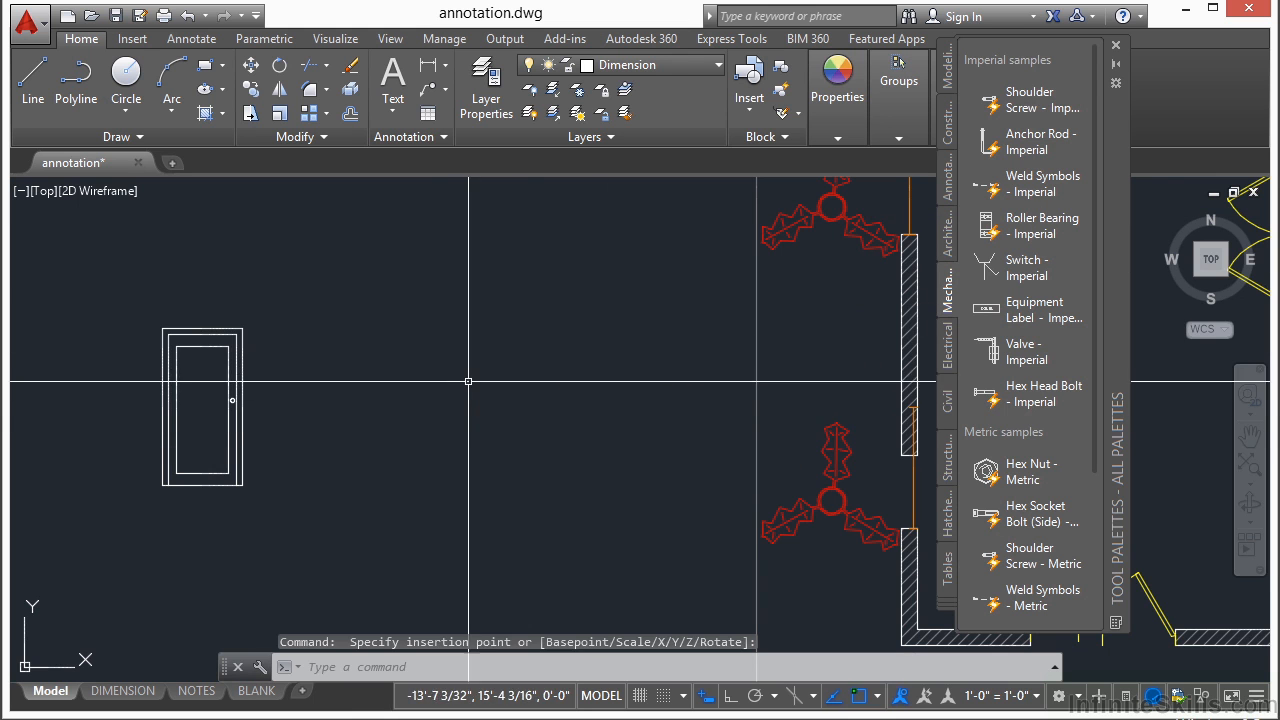
scroll(460, 380, up, 5)
Step: Select the shoulder screw and shorten its shoulder to the smallest preset length
click(506, 380)
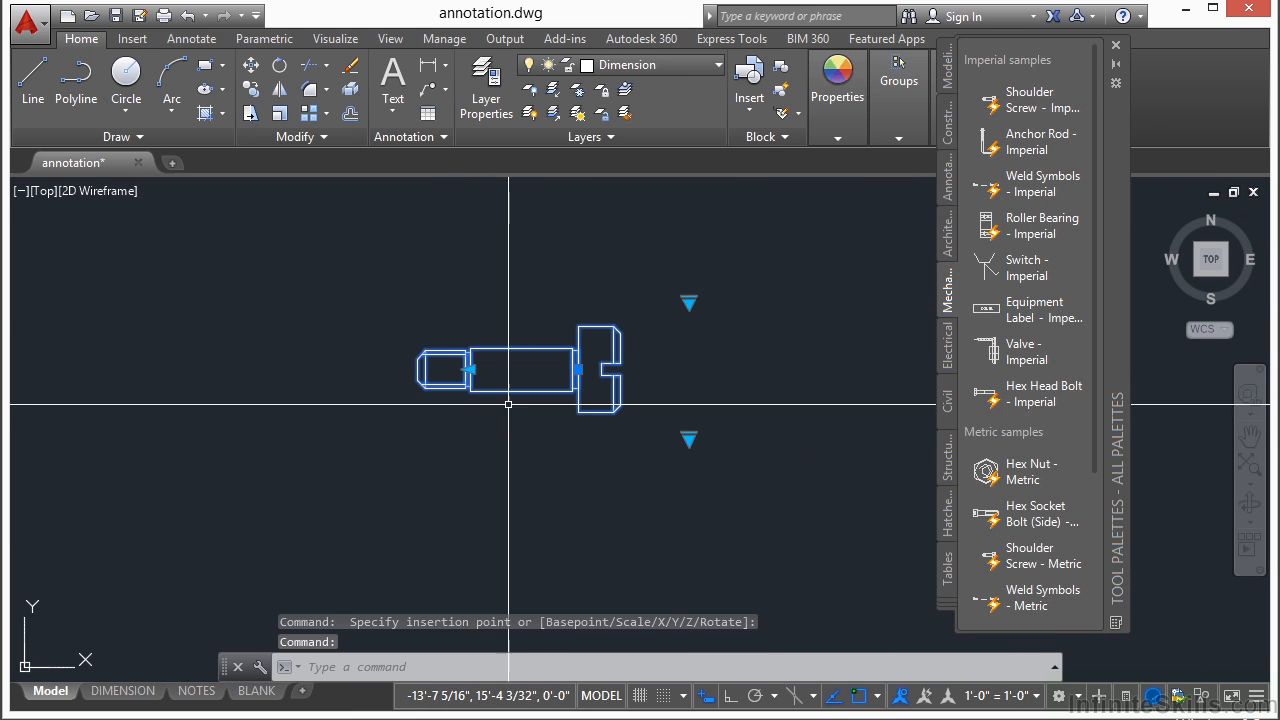
click(468, 370)
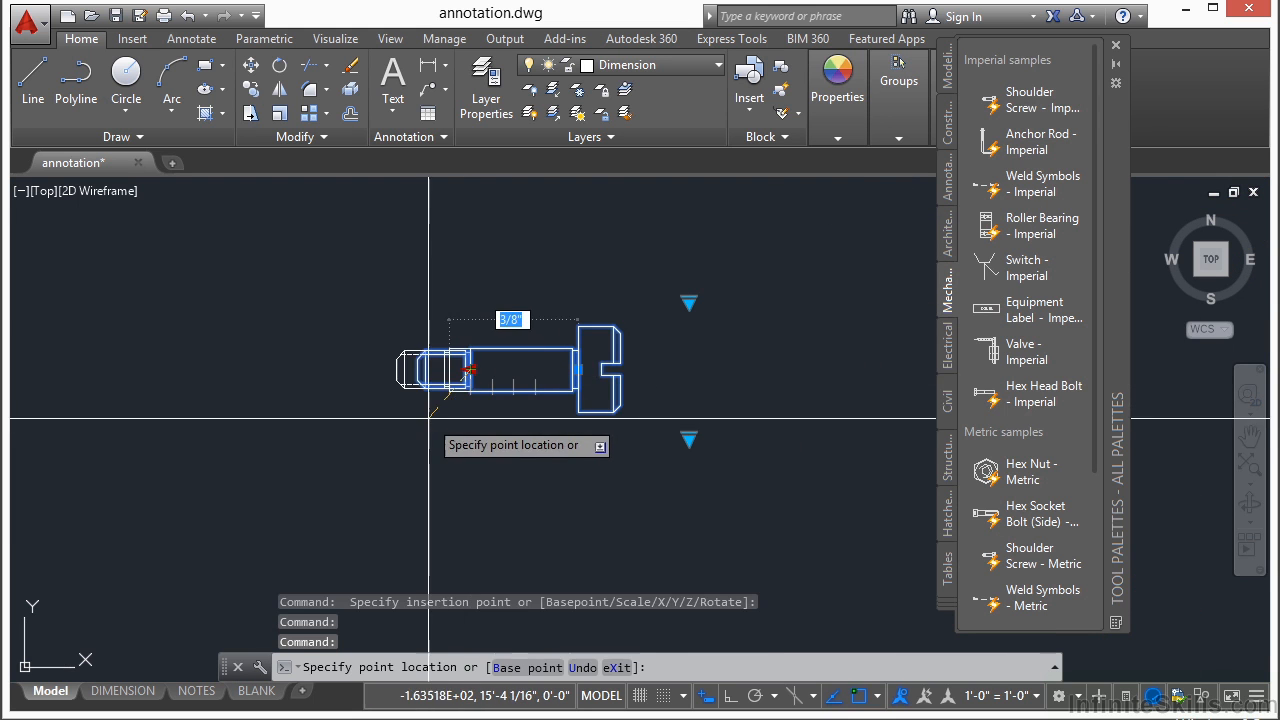
click(537, 425)
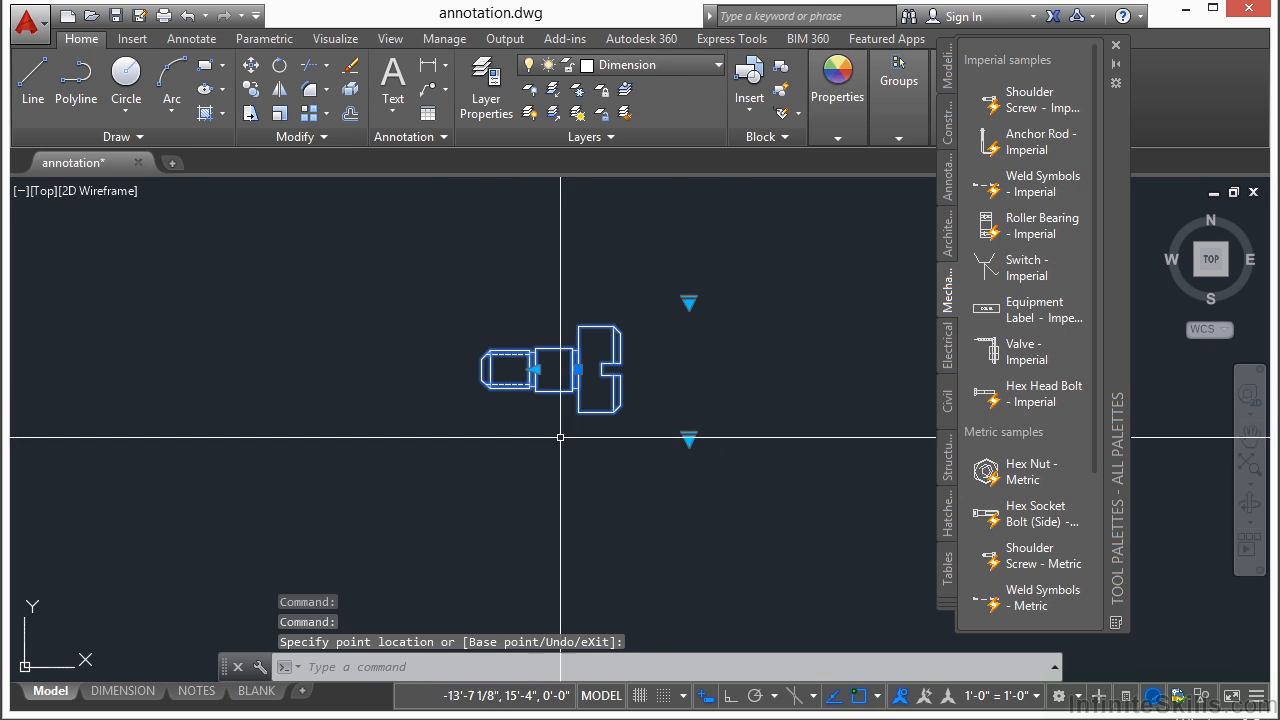
Step: Try two different thread size presets on the shoulder screw
click(687, 440)
click(740, 499)
click(689, 442)
click(750, 543)
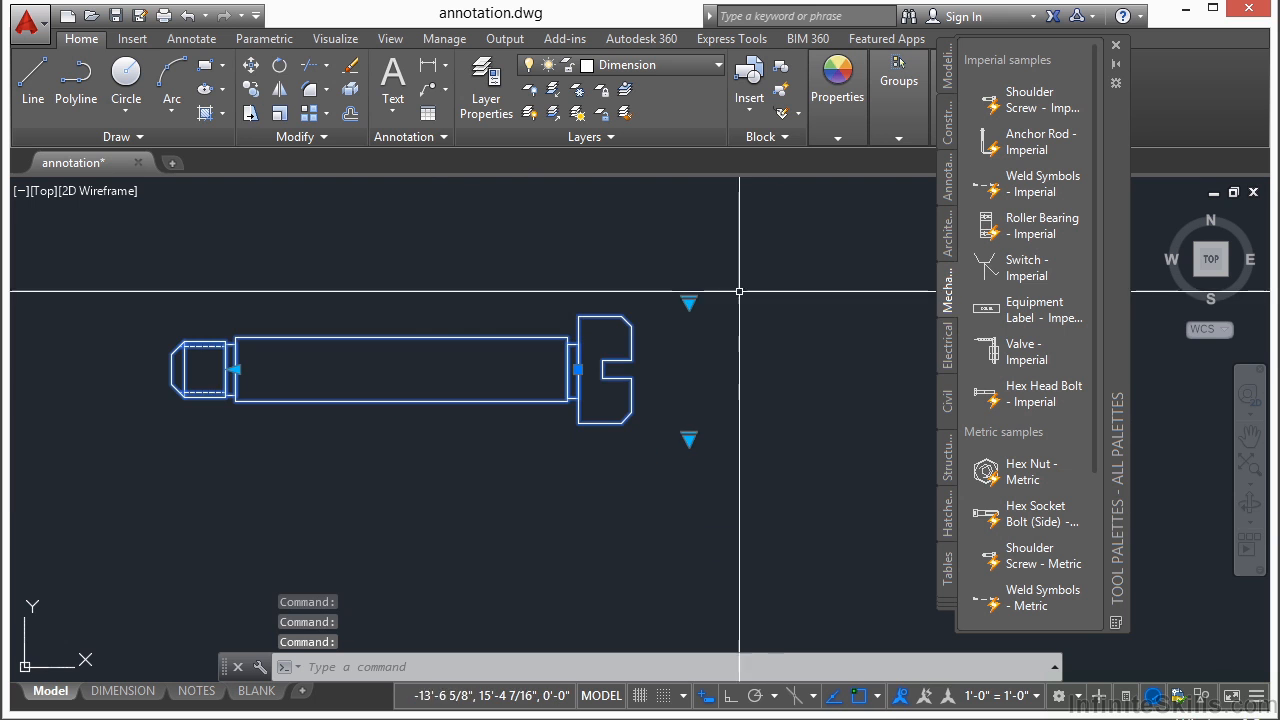
Step: Switch the shoulder screw's part number to SSI-22 and try another part number preset
click(686, 304)
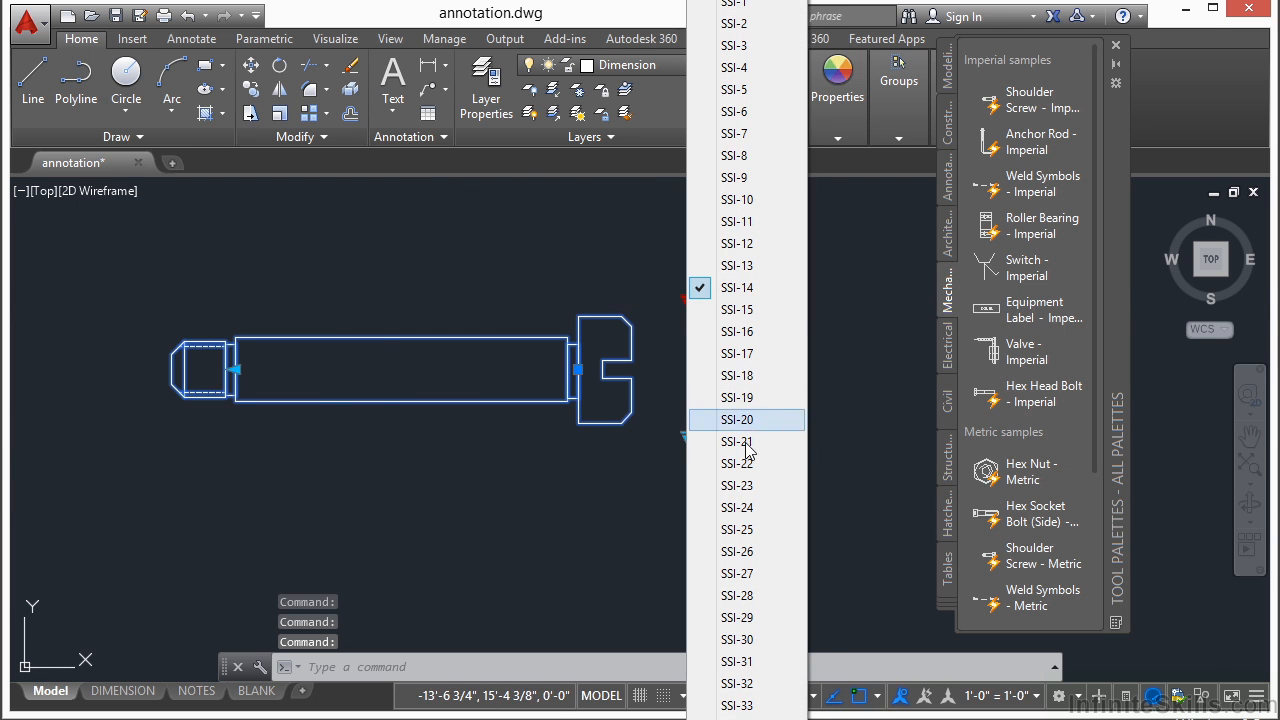
click(725, 418)
click(689, 302)
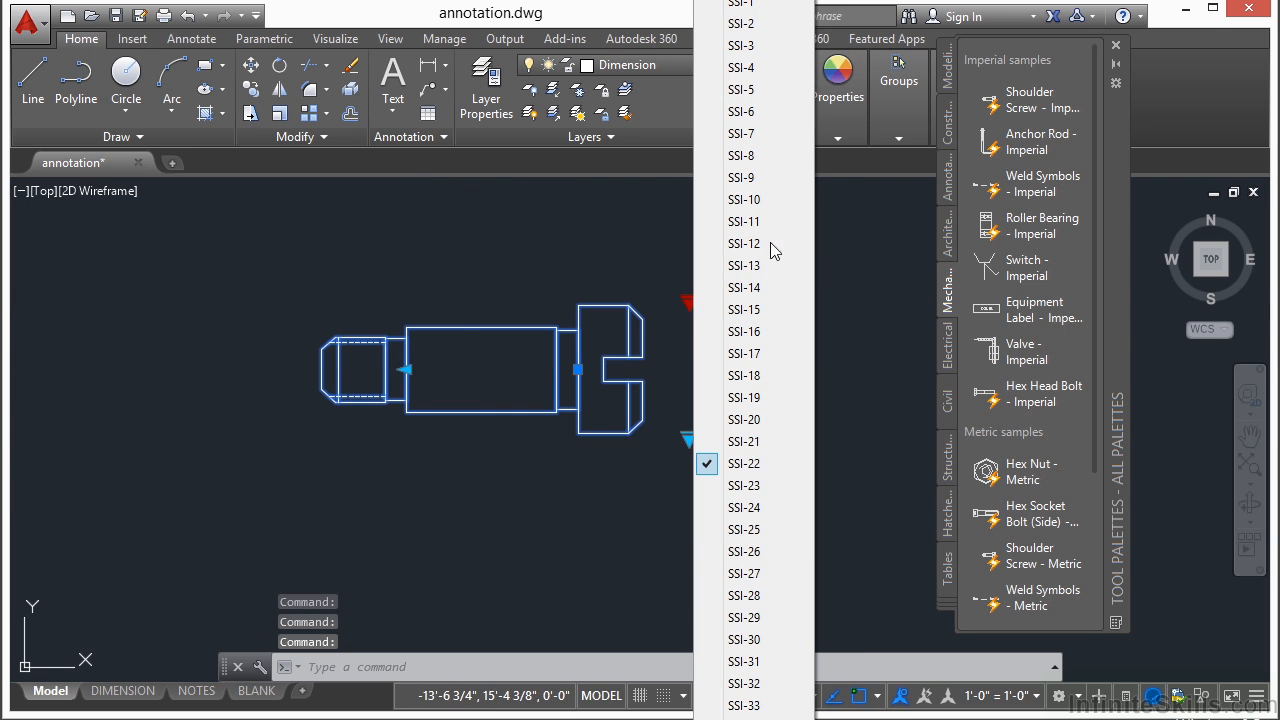
click(752, 620)
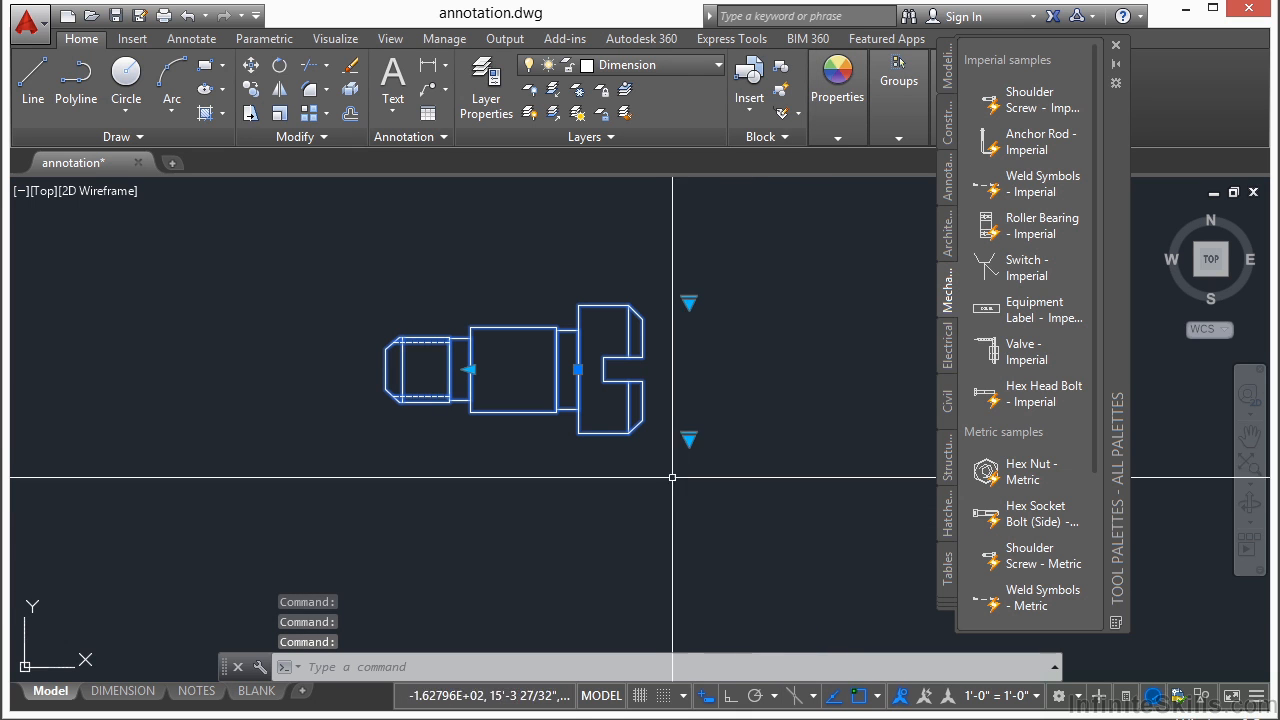
Step: Choose a smaller thread size for the shoulder screw, set its shoulder length to 3/8" and deselect it
click(689, 438)
click(756, 456)
click(447, 369)
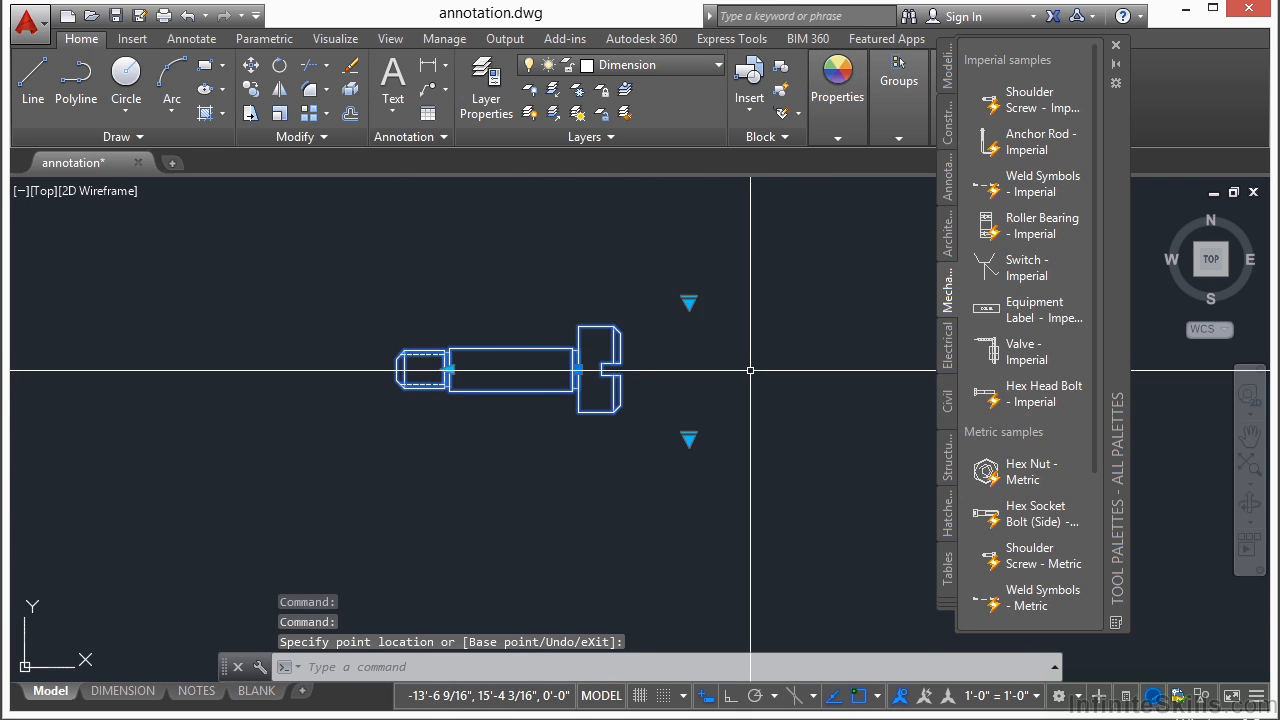
key(Escape)
scroll(579, 360, down, 2)
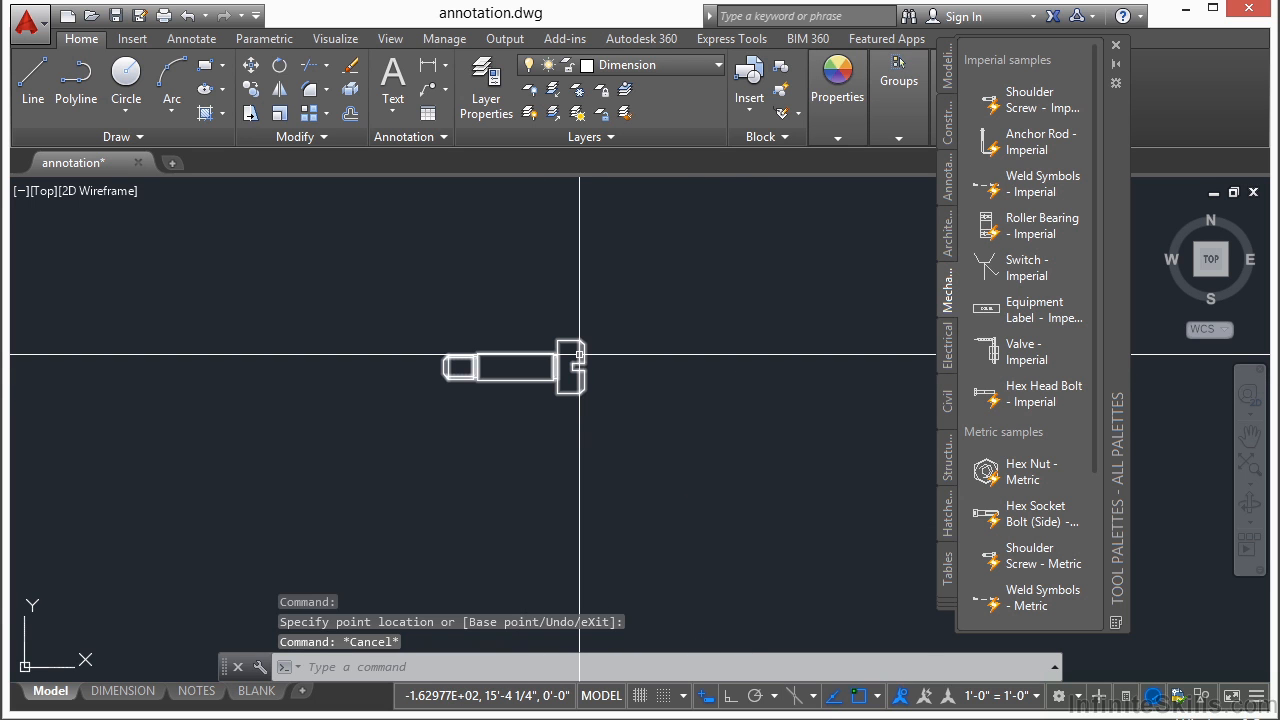
Step: Open the shoulder screw in the Block Editor to examine its parameters and actions, and close the editor
scroll(713, 346, down, 2)
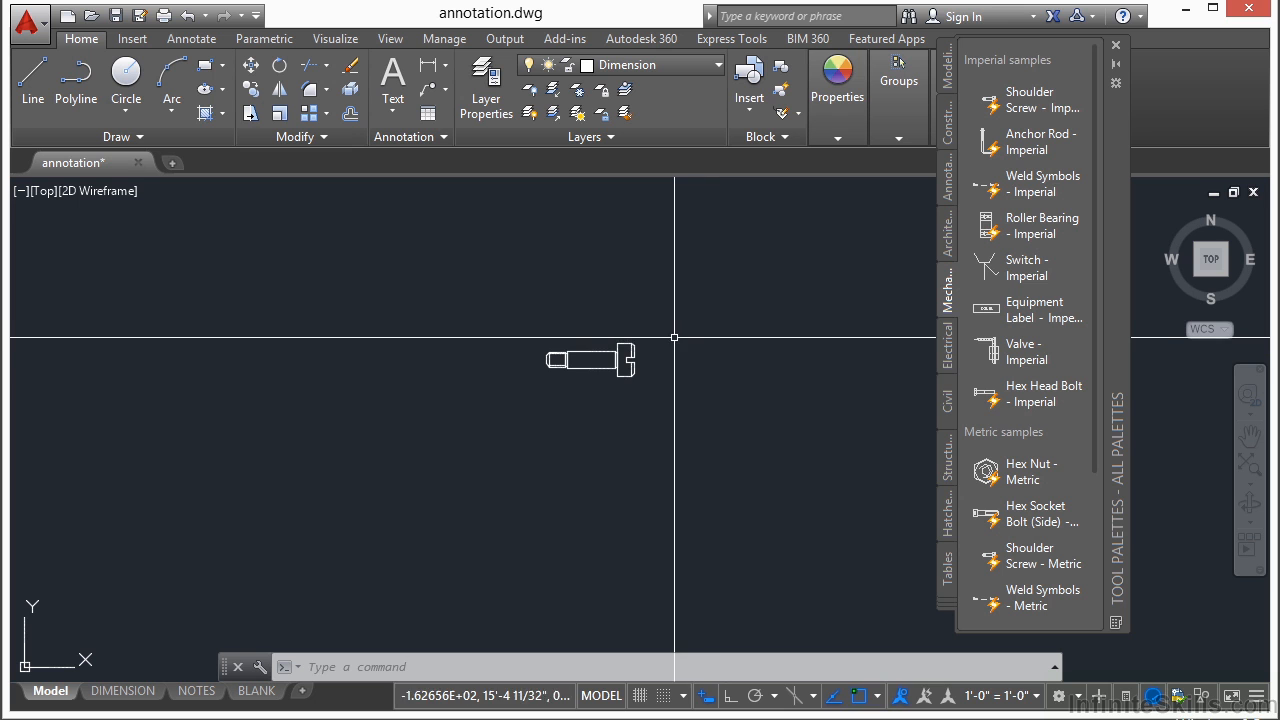
click(625, 358)
right_click(630, 357)
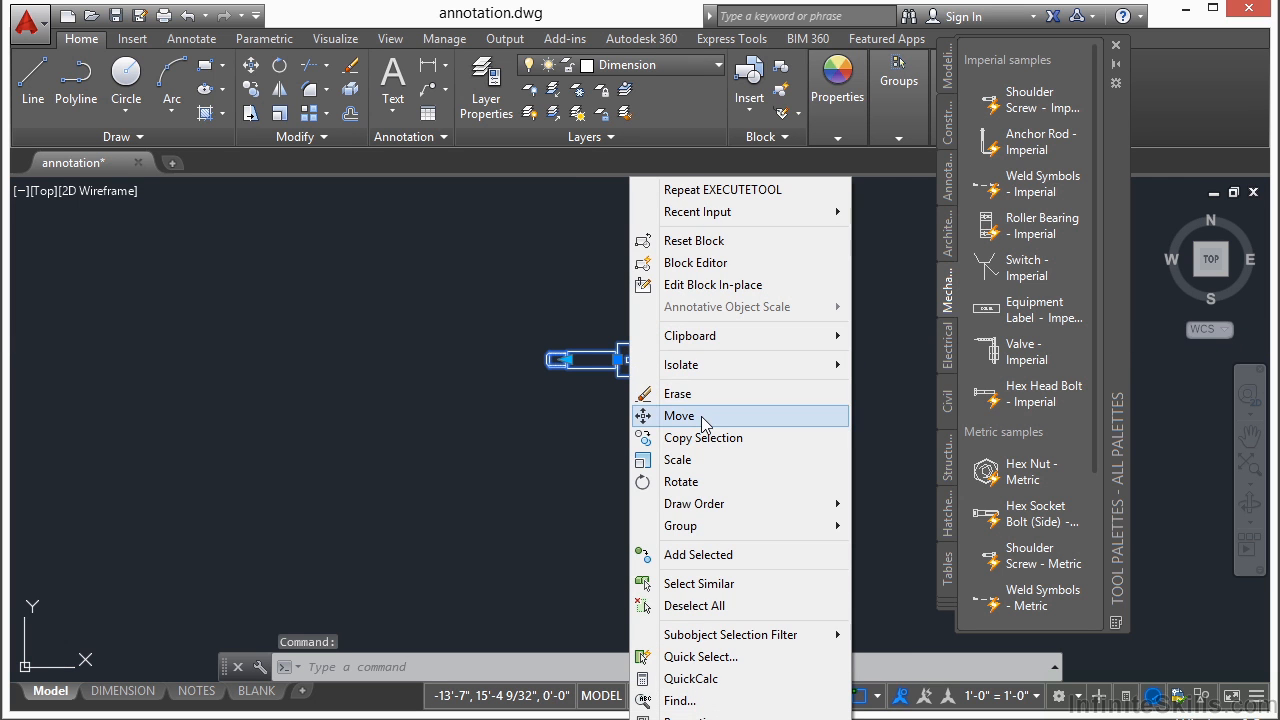
click(697, 263)
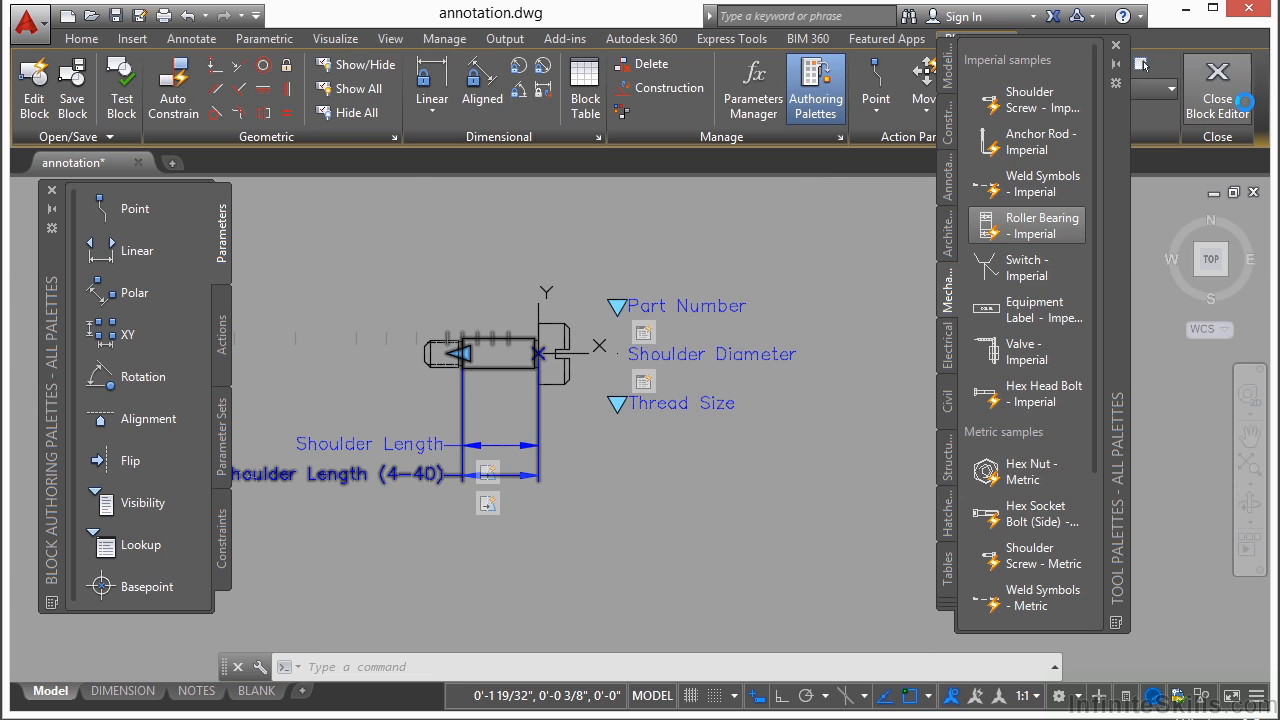
click(1217, 90)
click(610, 398)
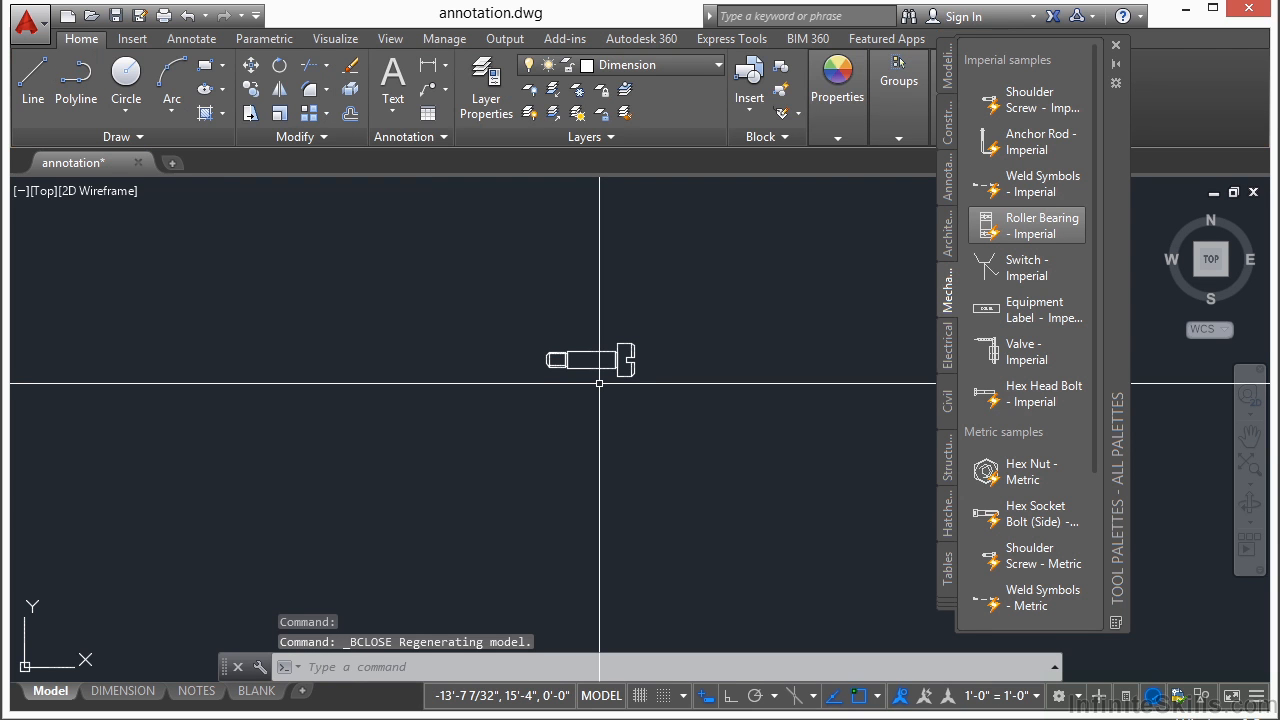